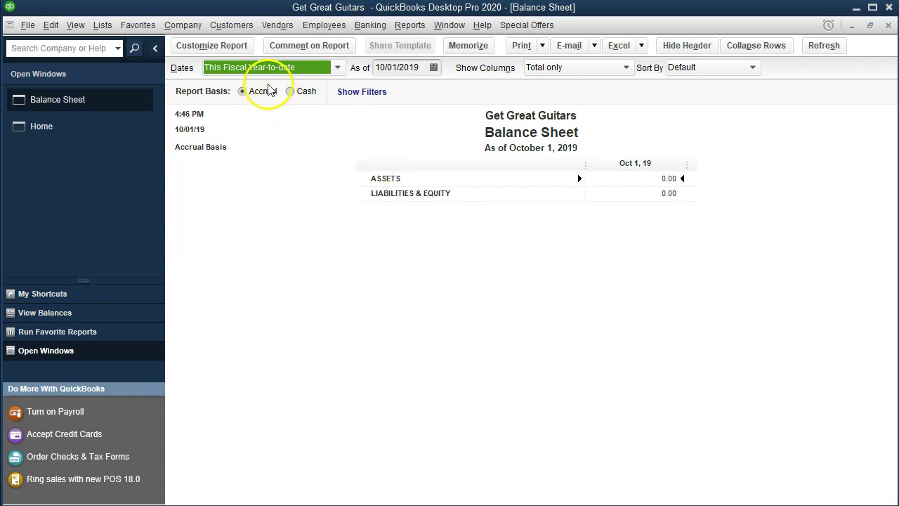
Set the balance sheet's custom date range from 01/01/2020 to 12/31/2020.
left_click(226, 52)
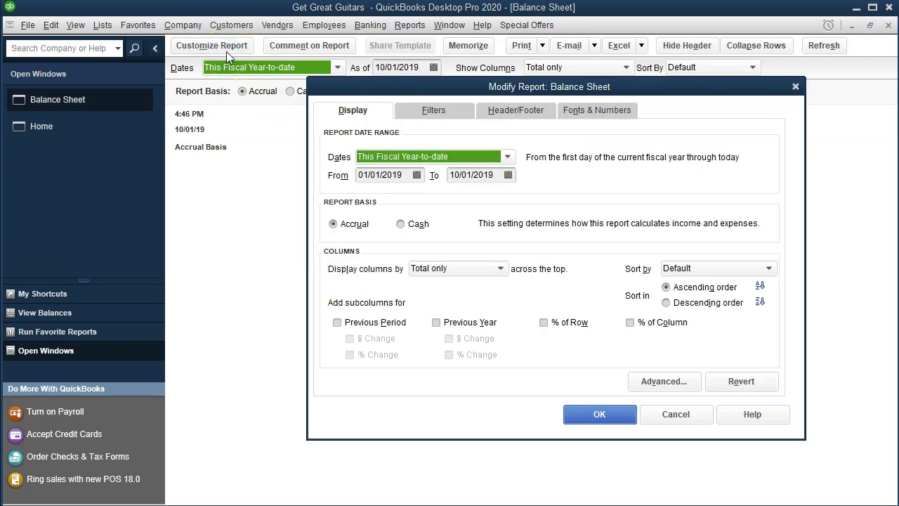
key("Tab")
type("01")
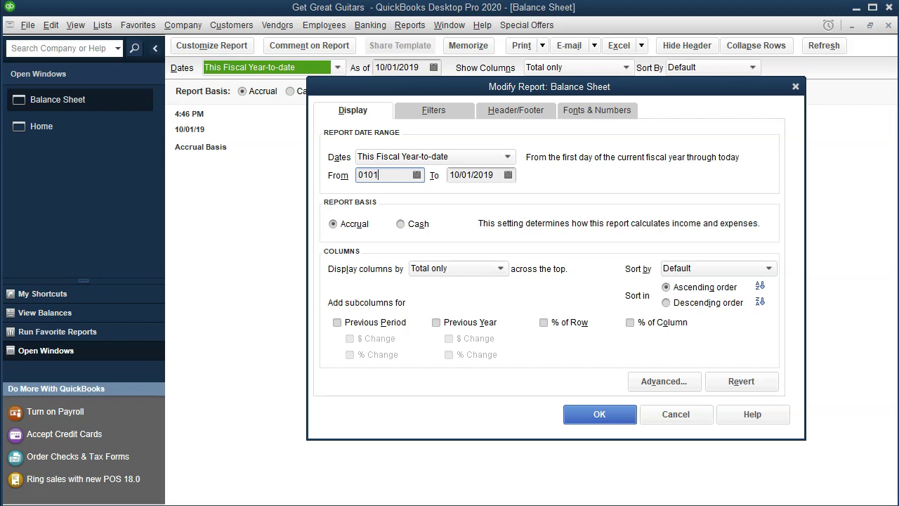
type("/01/20")
key("Tab")
type("123120")
key("Tab")
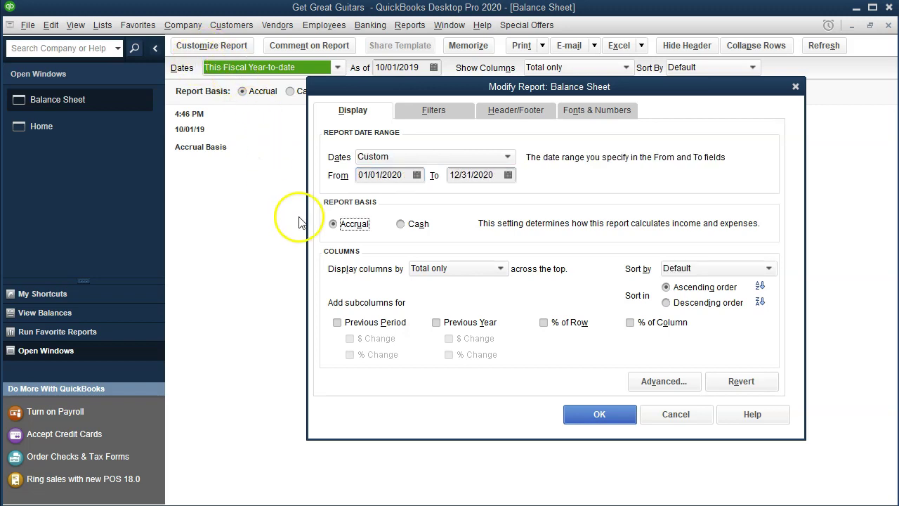
left_click(582, 418)
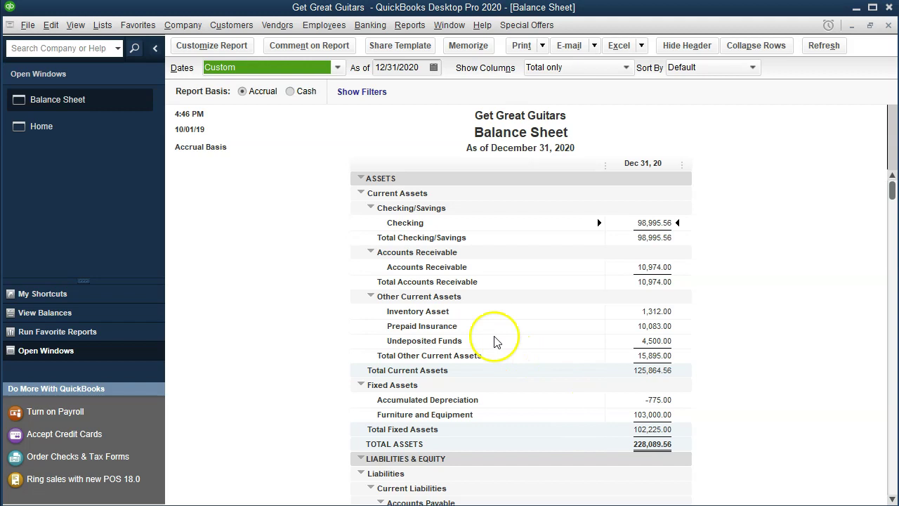
Review the balance sheet's filter, font and number options, including the column labels' font settings, without applying changes.
left_click(230, 46)
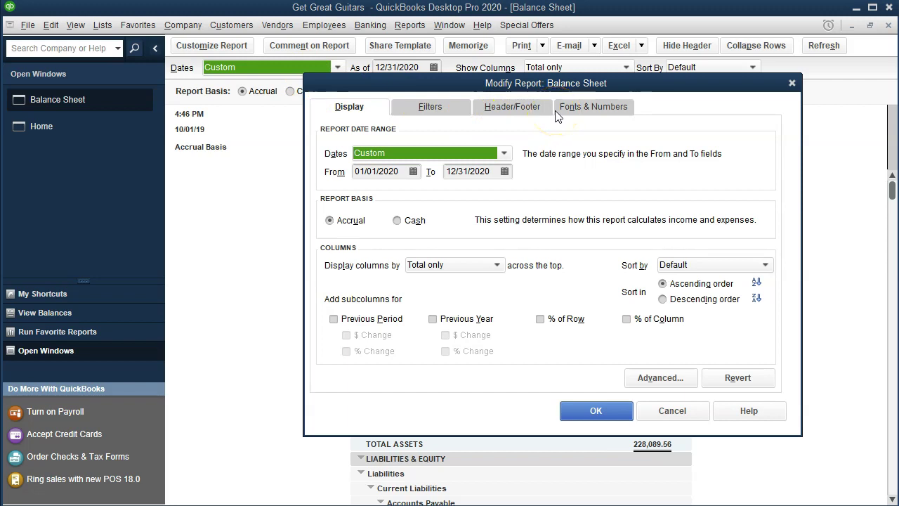
left_click(442, 114)
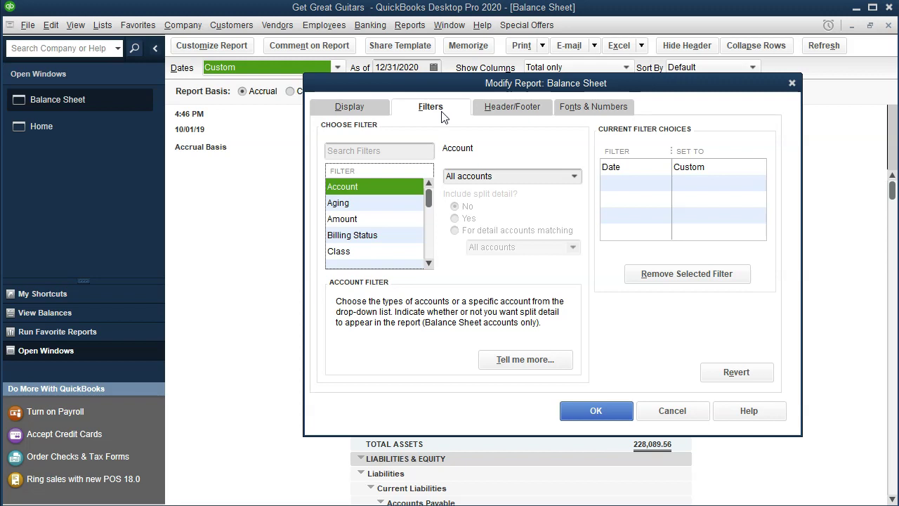
left_click(577, 115)
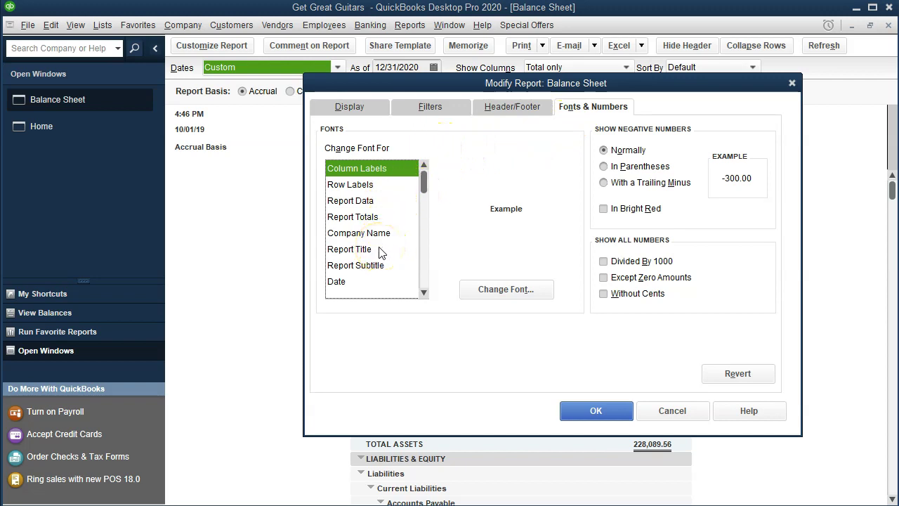
left_click(474, 298)
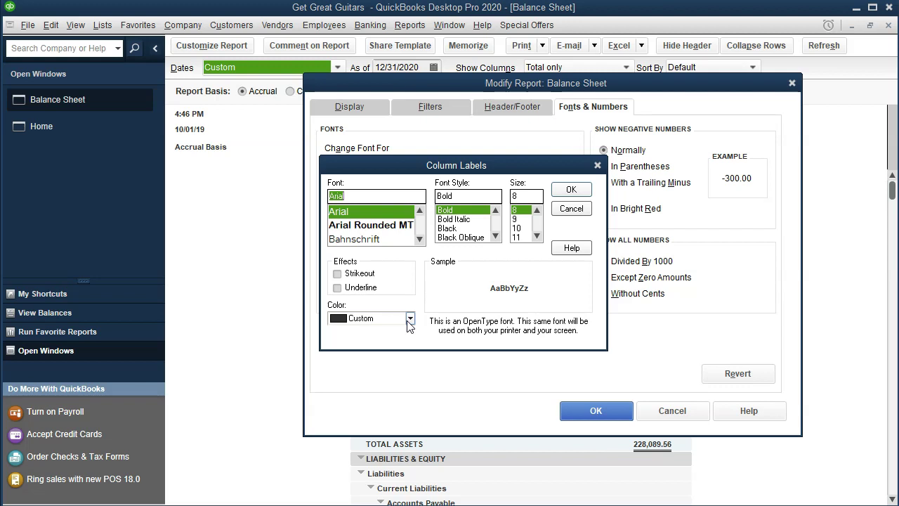
left_click(597, 165)
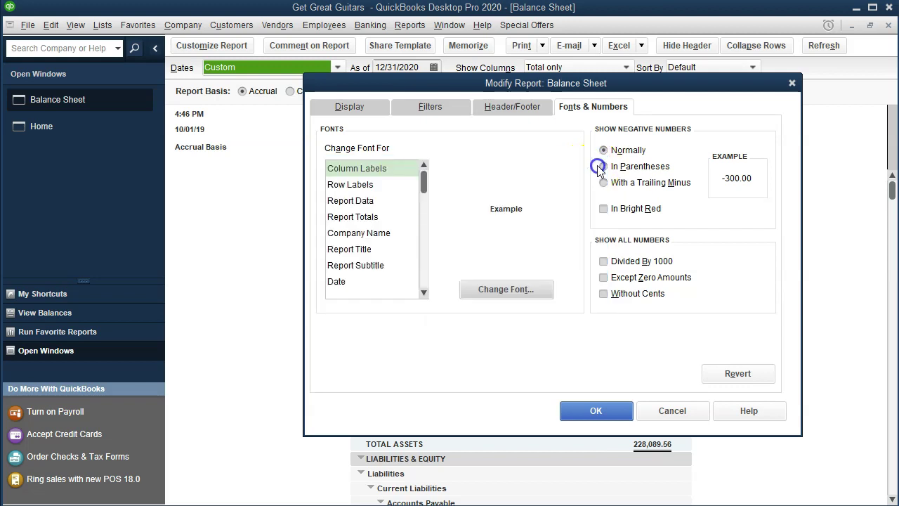
left_click(792, 83)
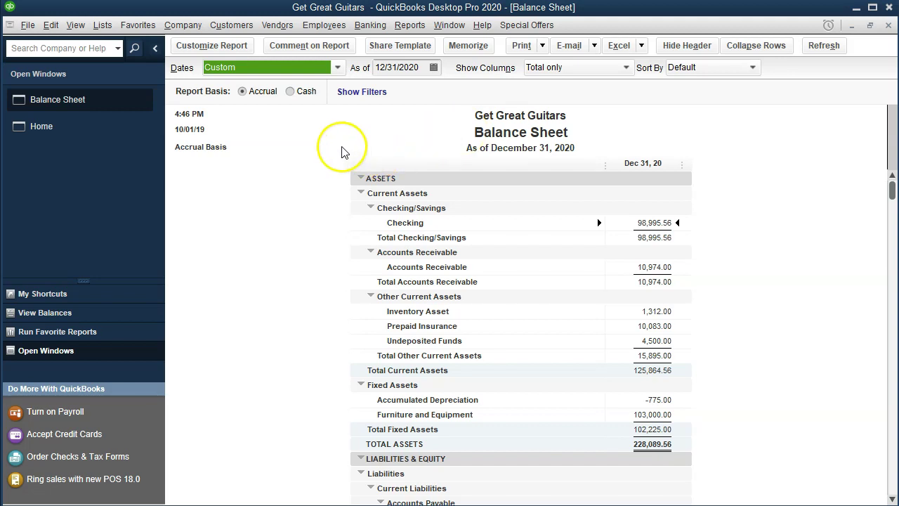
Show the balance sheet's negative numbers in parentheses and in bright red, and check them throughout the report.
left_click(234, 50)
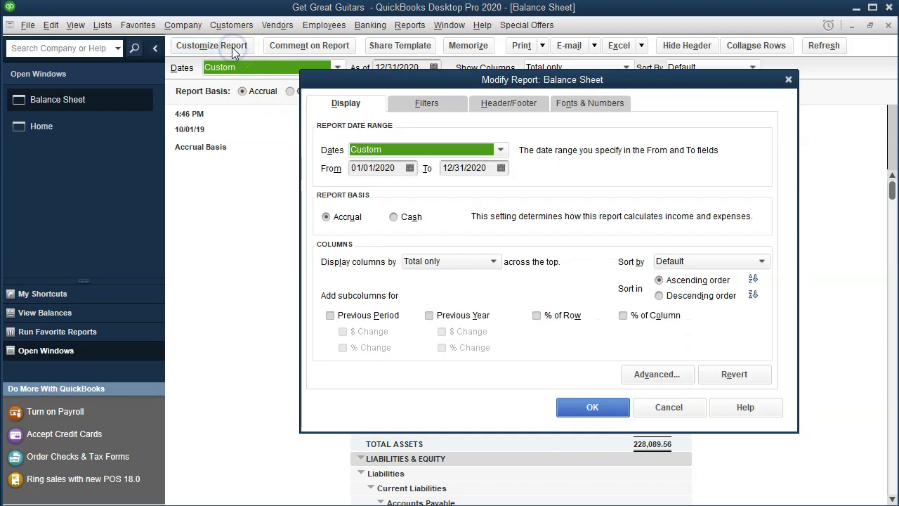
left_click(584, 105)
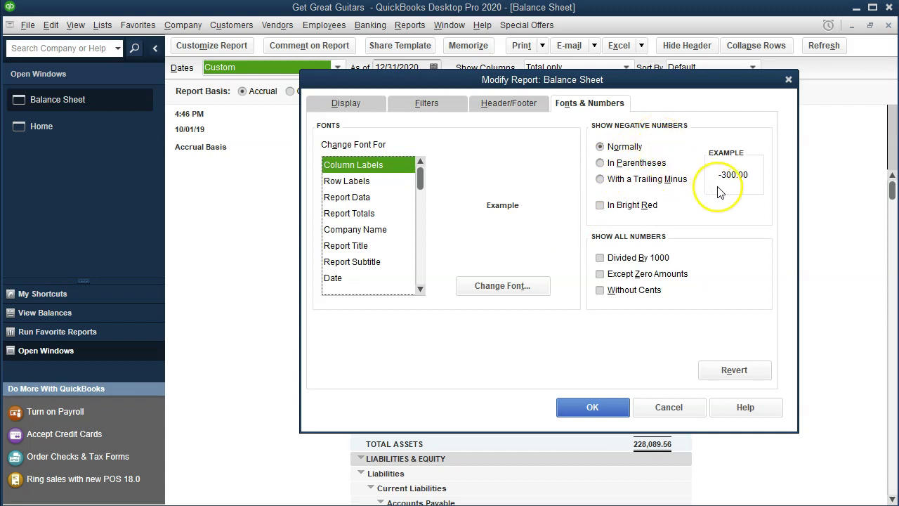
left_click_drag(668, 80, 398, 107)
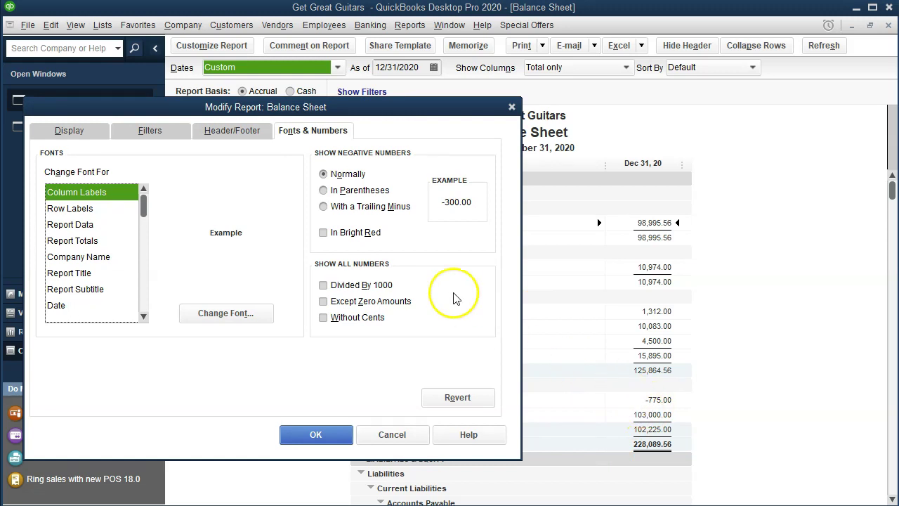
left_click(325, 190)
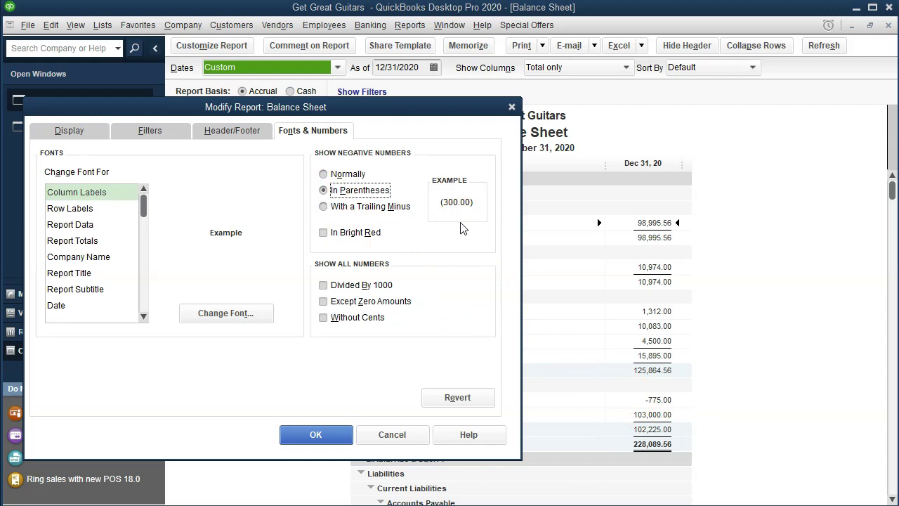
left_click(323, 233)
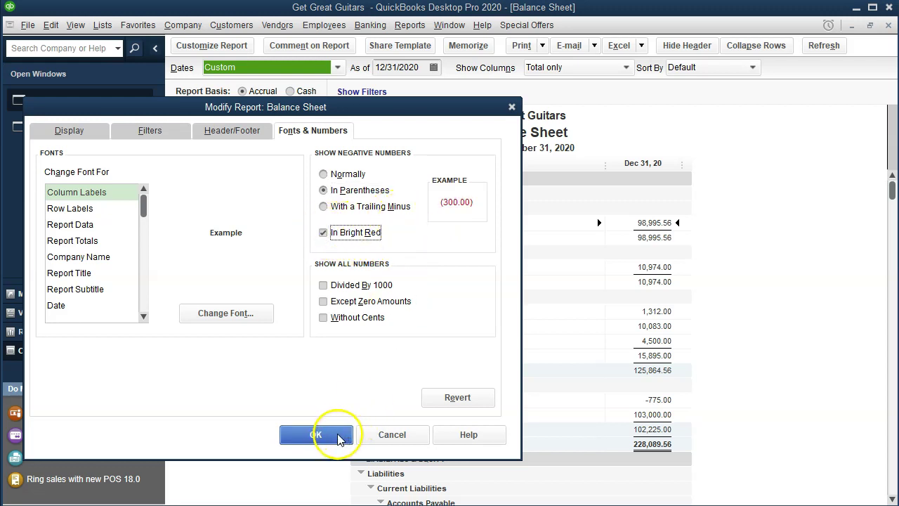
left_click(316, 434)
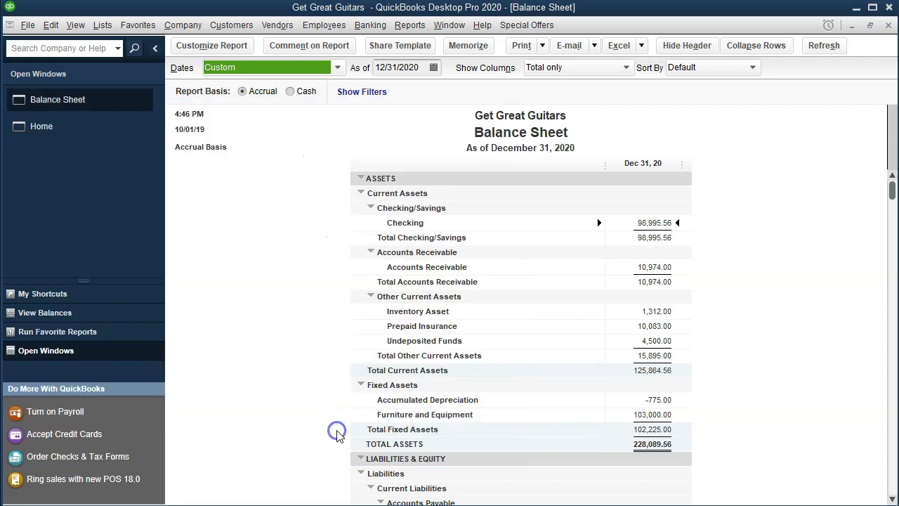
scroll(678, 394, "down", 6)
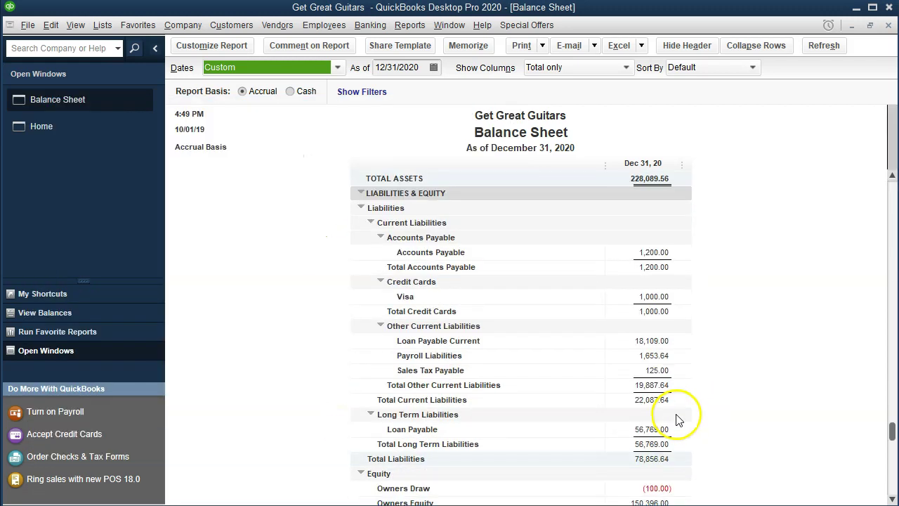
scroll(678, 414, "down", 1)
scroll(674, 407, "up", 5)
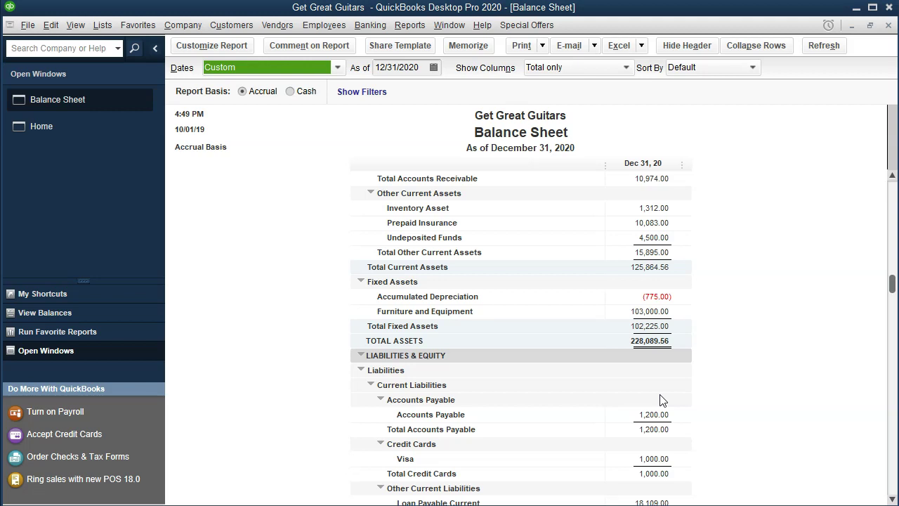
Try the trailing minus format for the report's negative numbers, and switch back to parentheses.
left_click(219, 50)
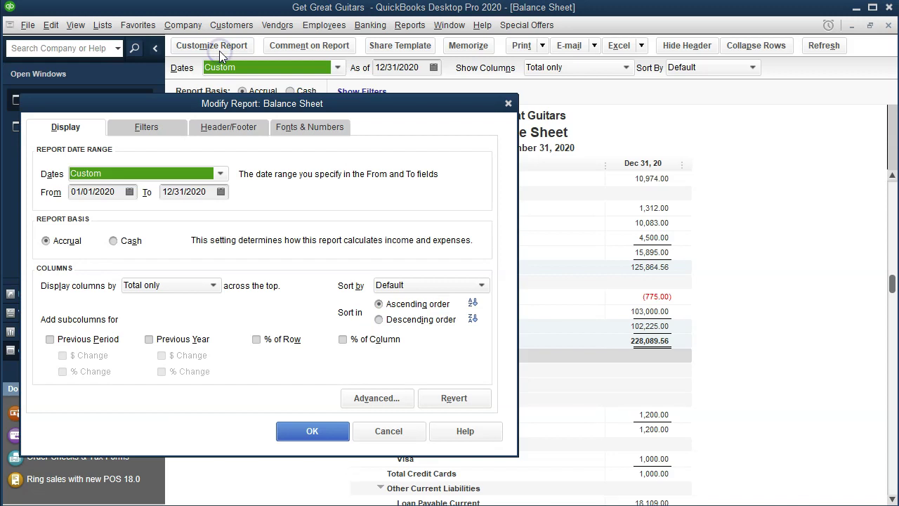
left_click(298, 125)
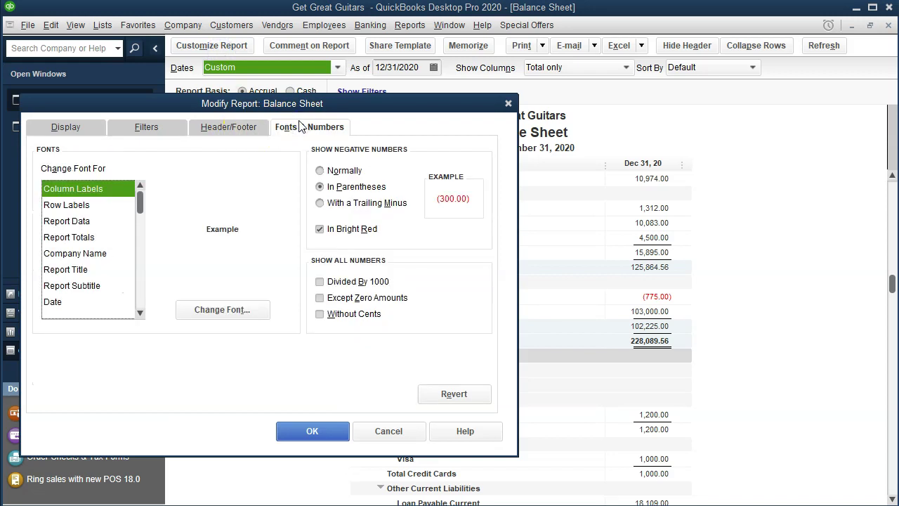
left_click_drag(325, 103, 450, 103)
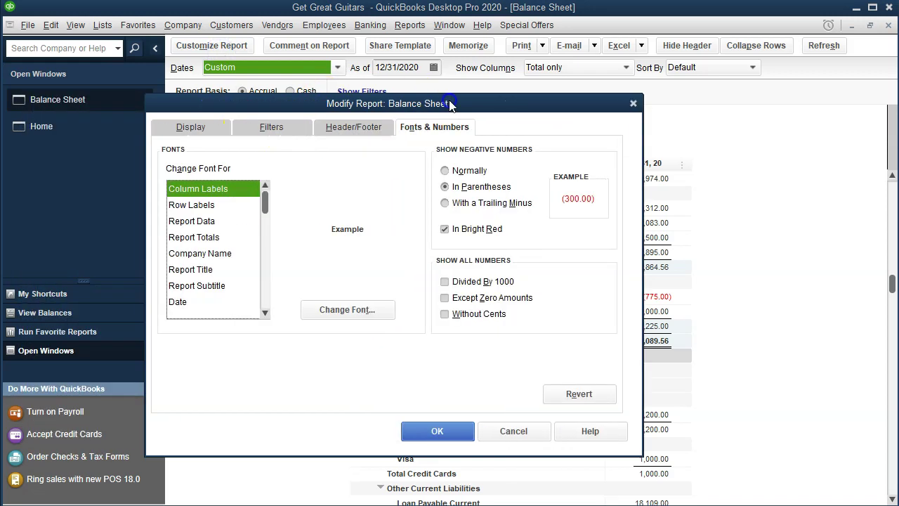
left_click(445, 203)
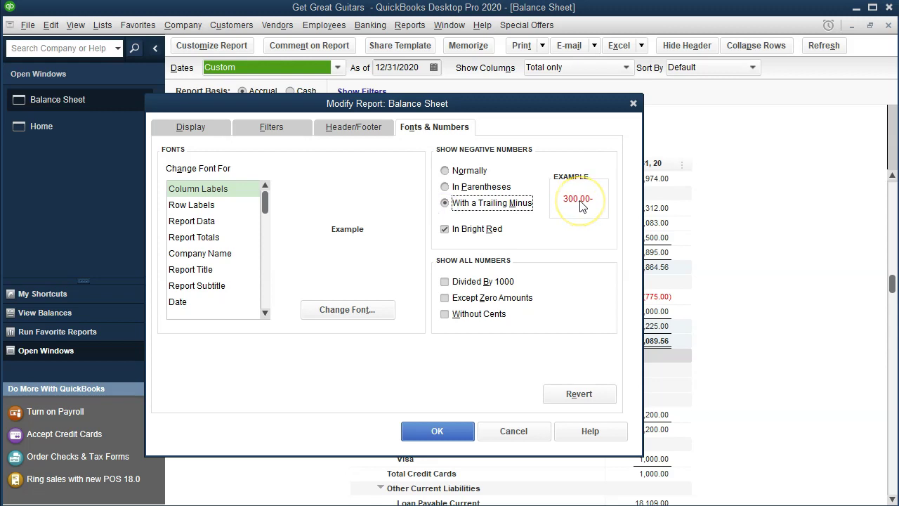
left_click_drag(504, 111, 470, 112)
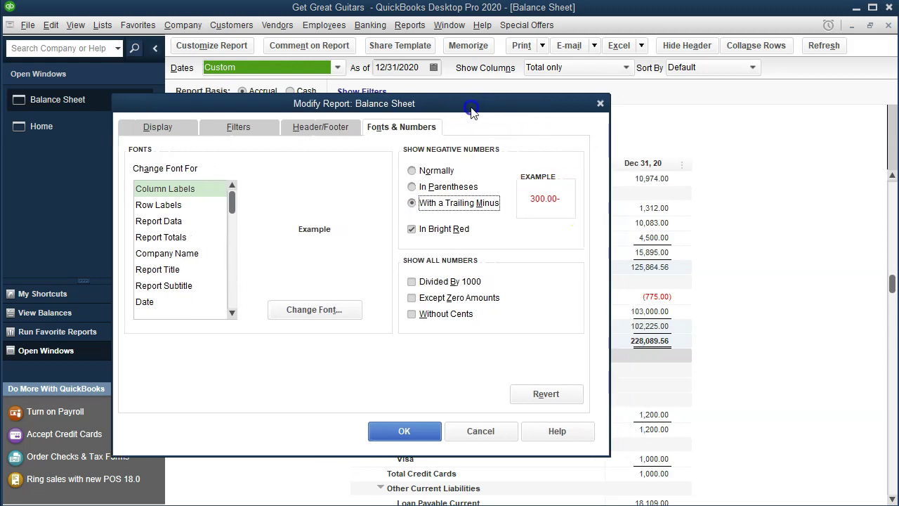
left_click(425, 187)
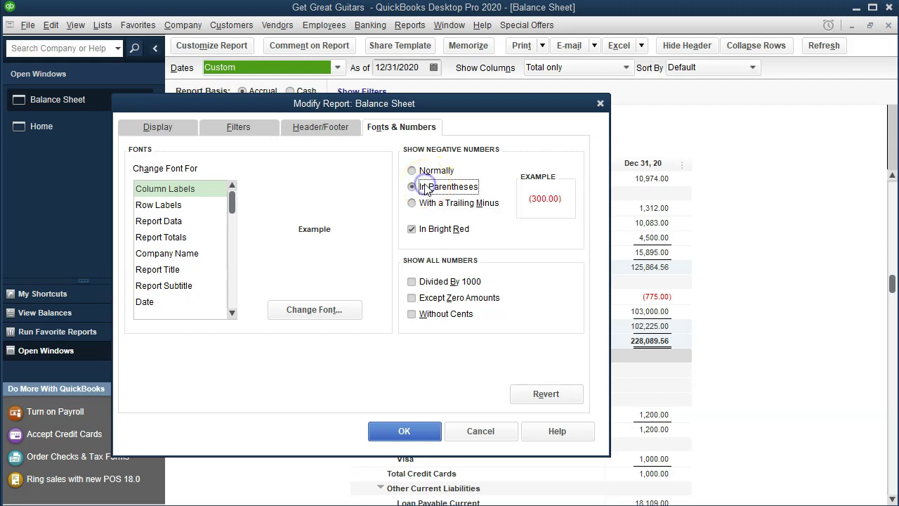
Turn off bright red for negative numbers and show all balance sheet amounts divided by 1000.
left_click(413, 234)
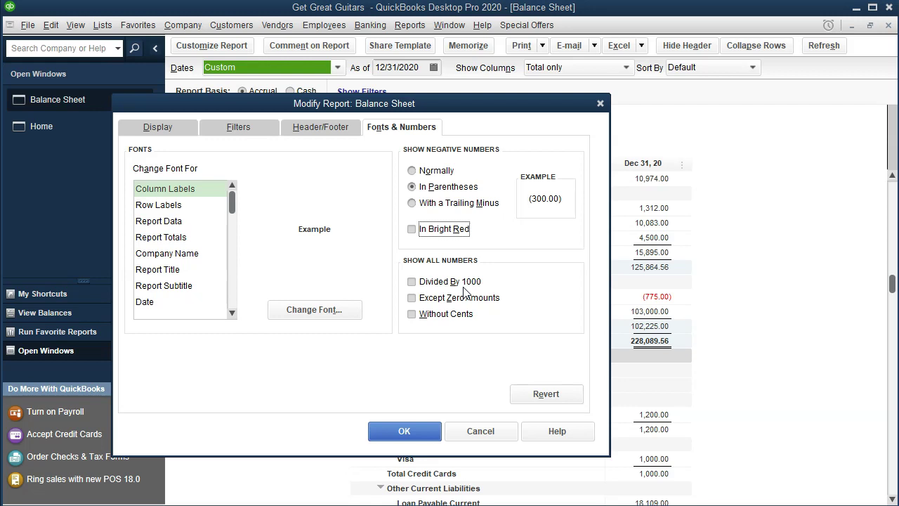
left_click(411, 281)
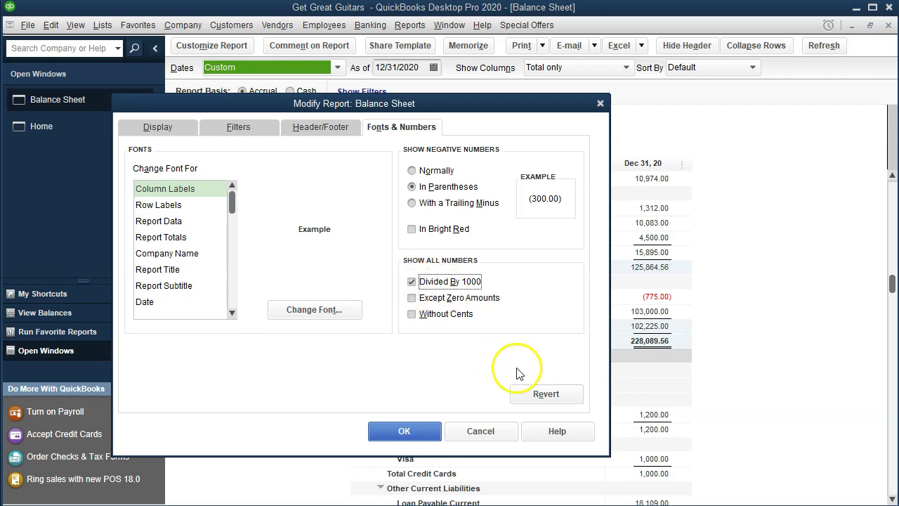
left_click(431, 434)
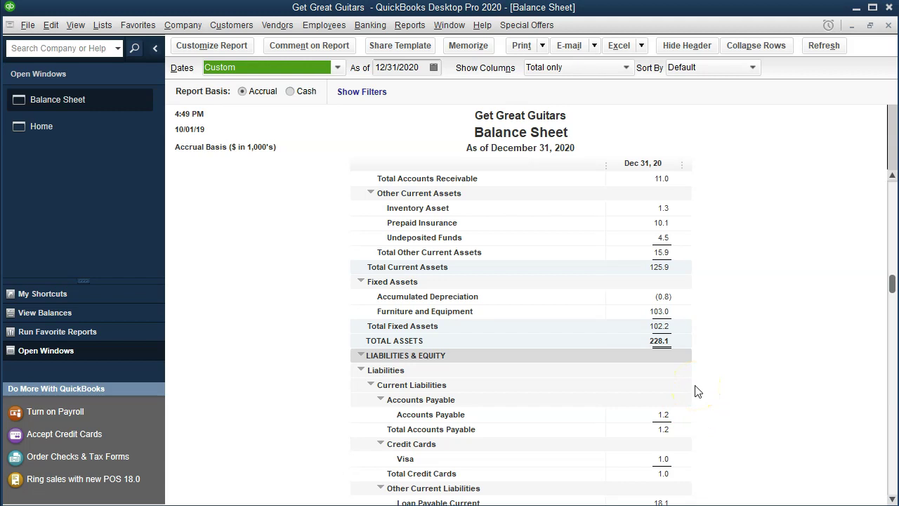
Show all balance sheet numbers without cents.
left_click(221, 47)
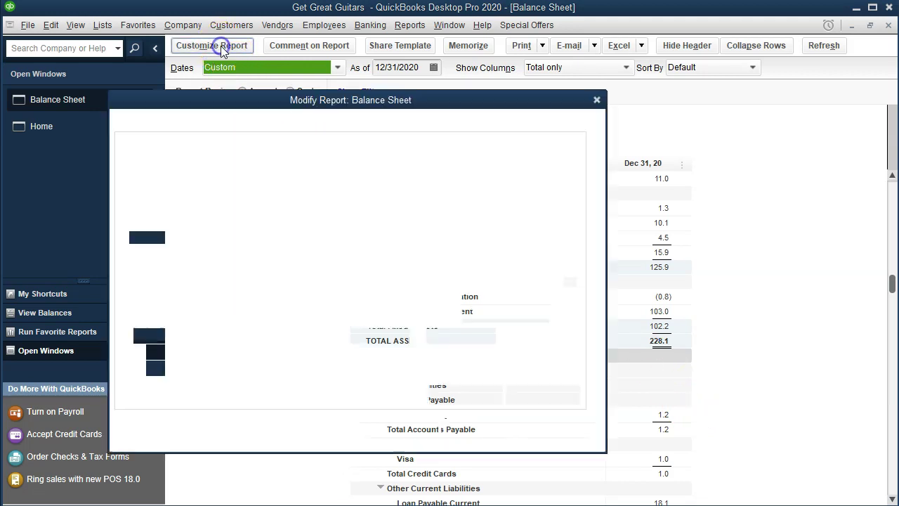
left_click(397, 125)
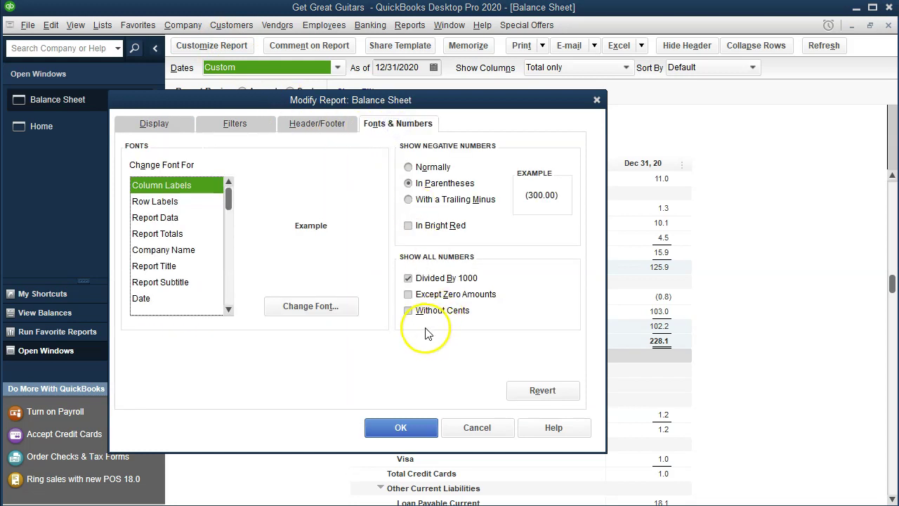
left_click(409, 311)
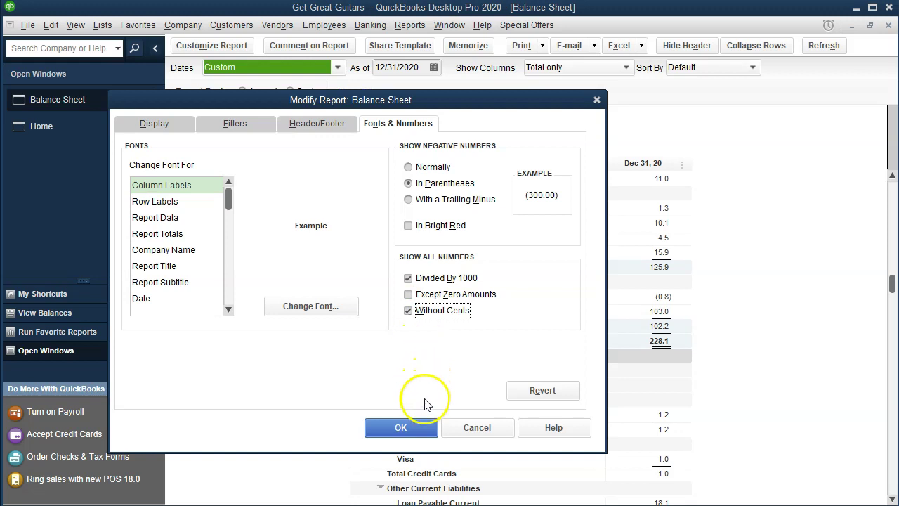
left_click(417, 437)
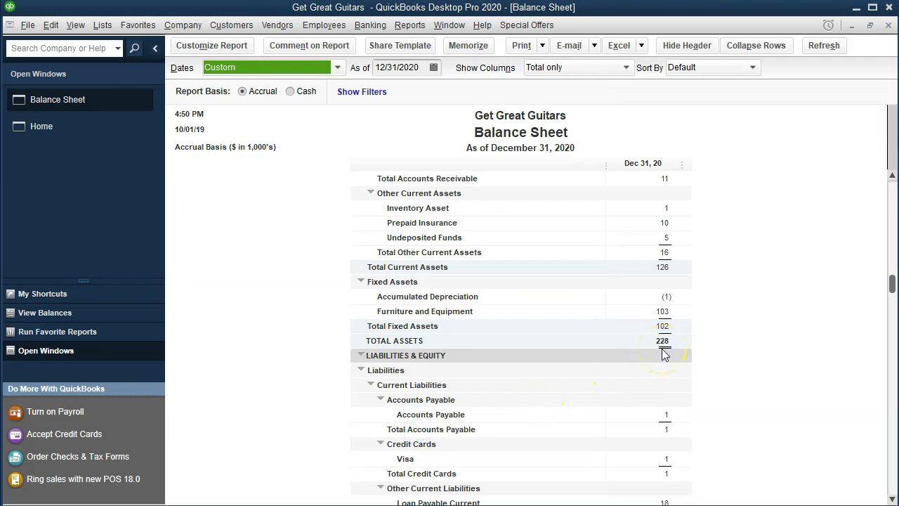
Stop dividing the balance sheet numbers by 1000.
left_click(224, 49)
left_click(427, 121)
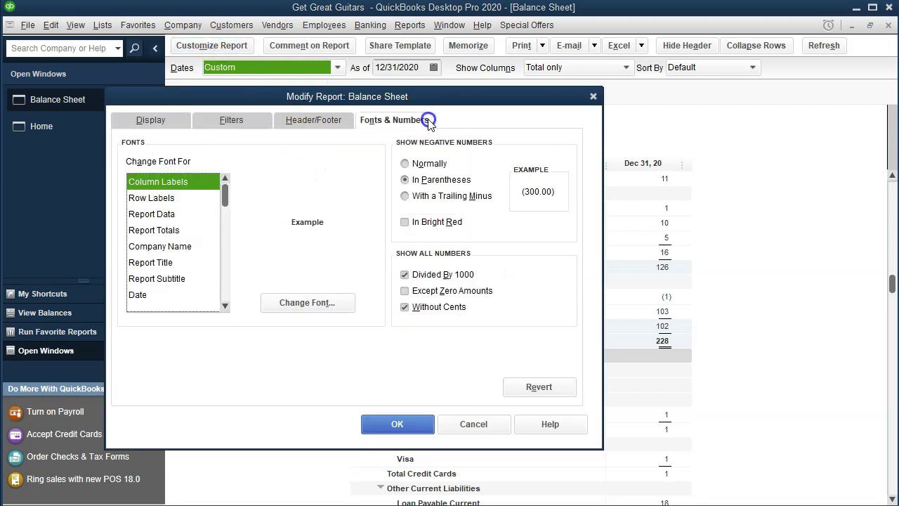
left_click(405, 275)
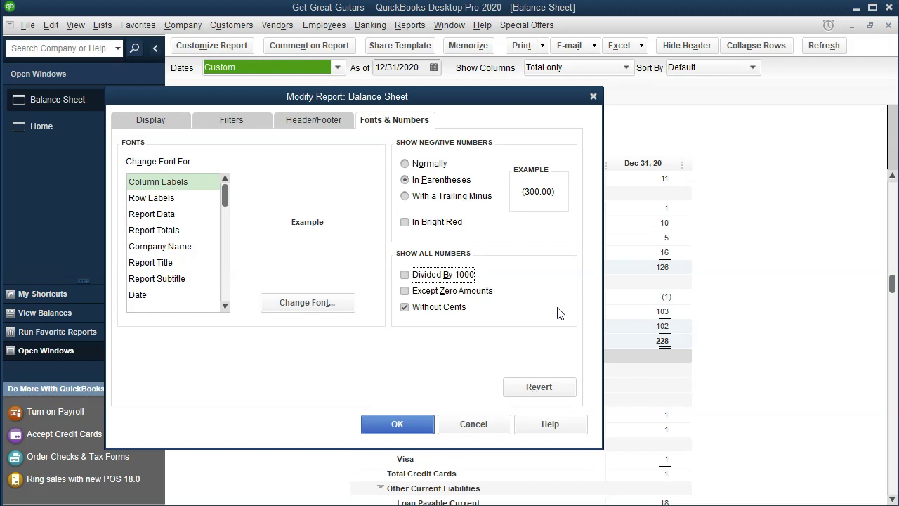
left_click(397, 425)
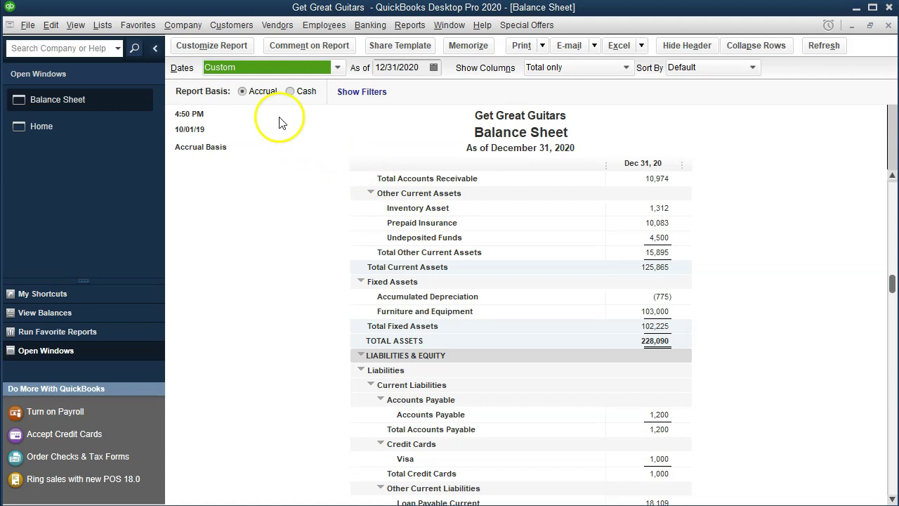
Preview the fonts used for the balance sheet's text elements and open the company name's font for editing.
left_click(221, 46)
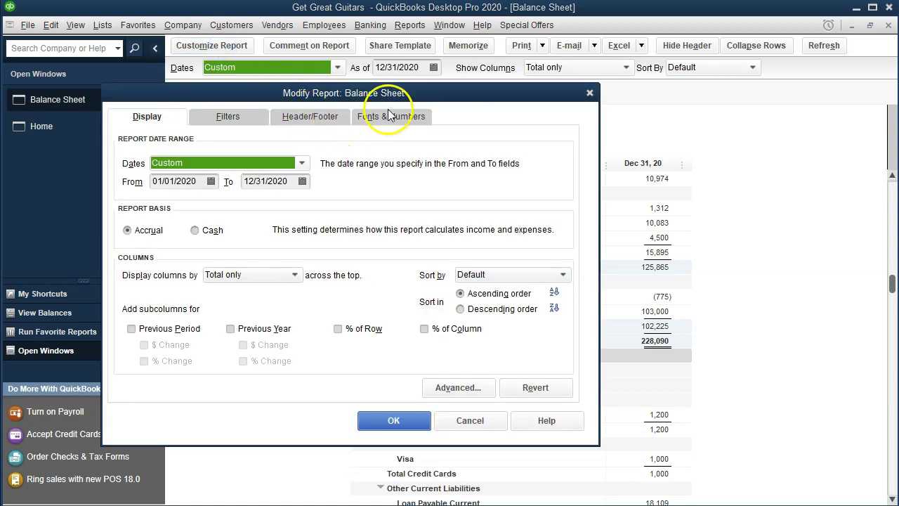
left_click(391, 116)
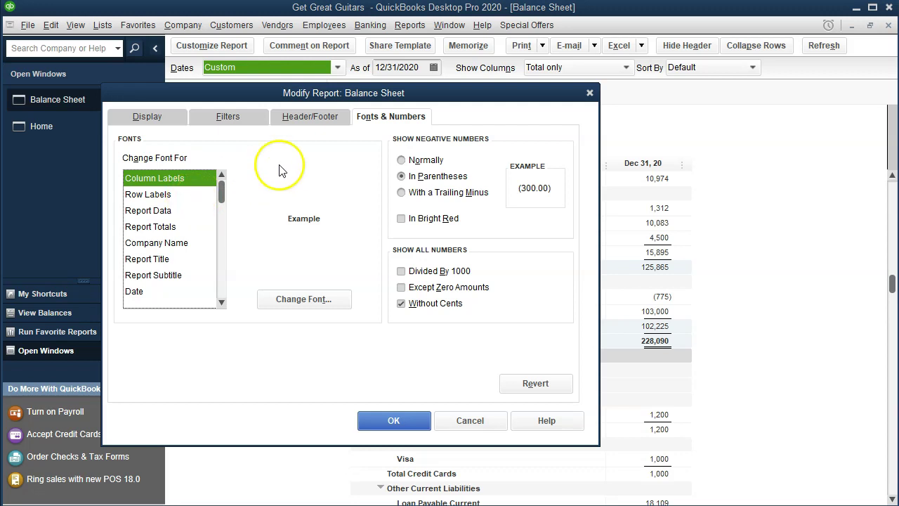
left_click_drag(420, 96, 385, 146)
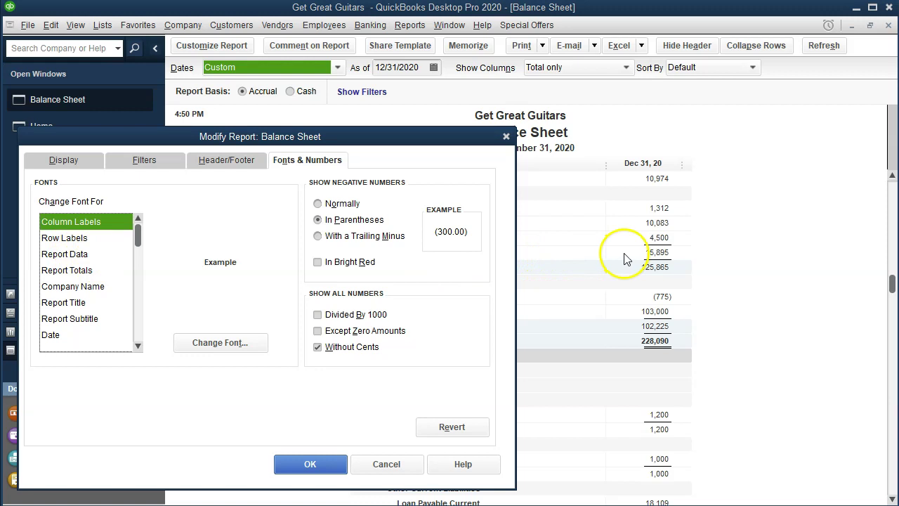
left_click(50, 269)
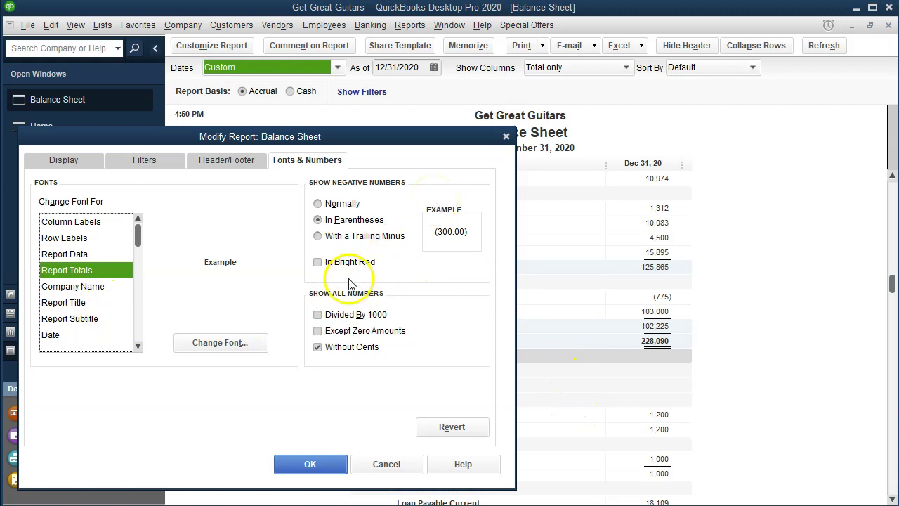
left_click(77, 292)
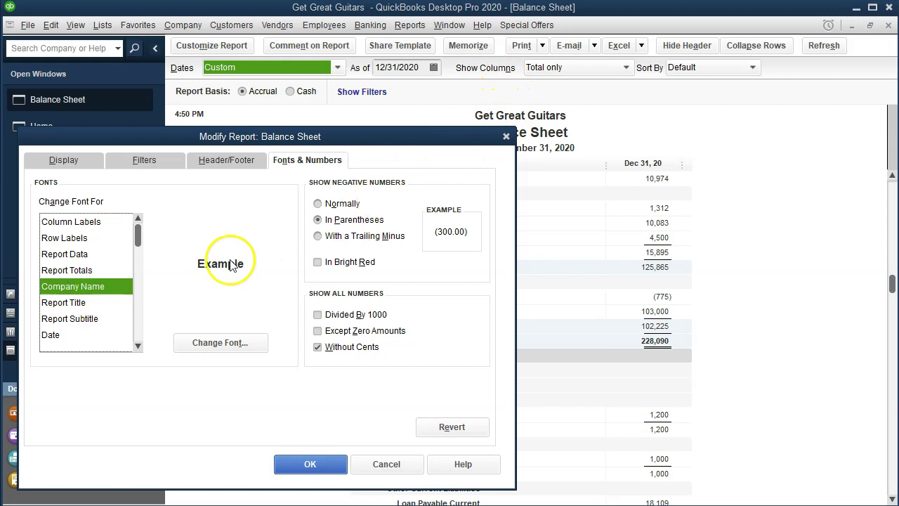
left_click(104, 302)
left_click_drag(415, 148, 523, 167)
left_click(211, 339)
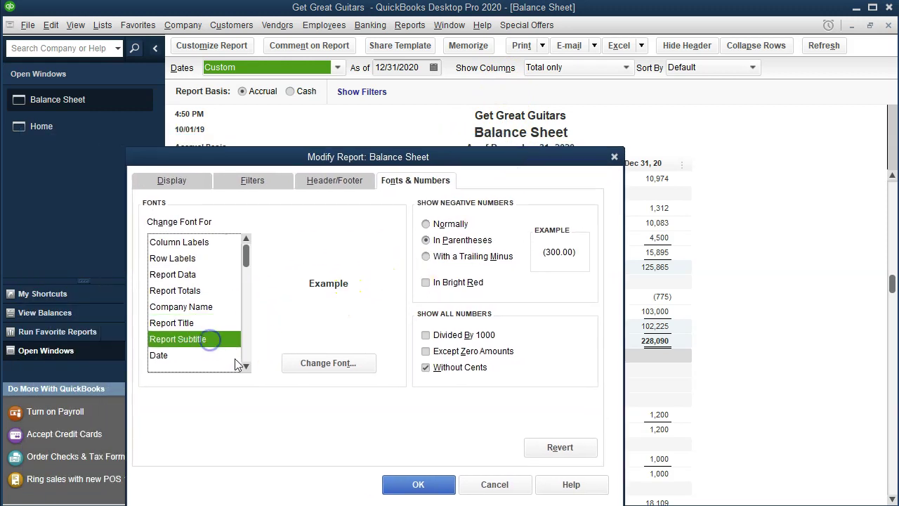
left_click(245, 361)
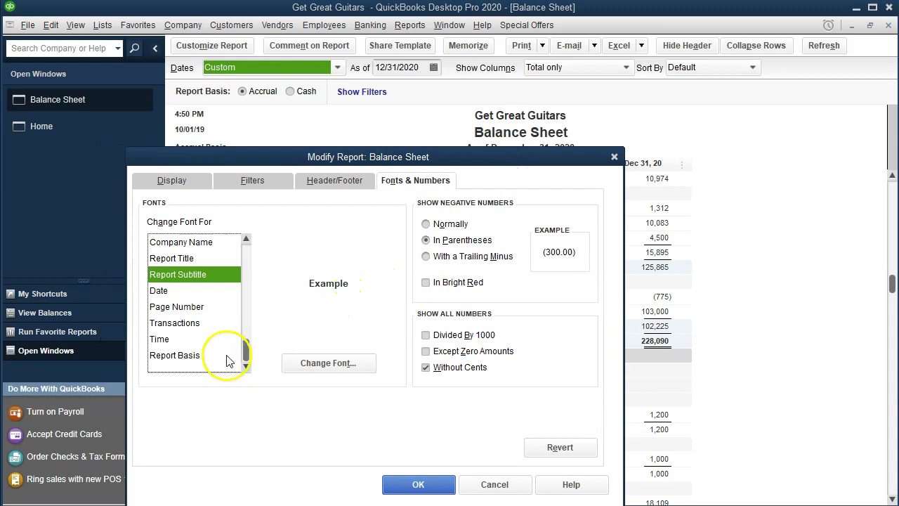
left_click(167, 242)
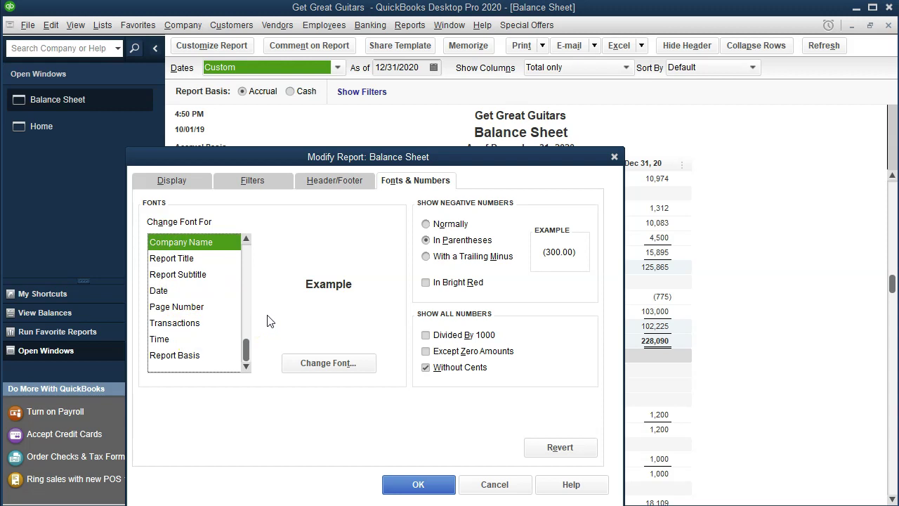
left_click(351, 365)
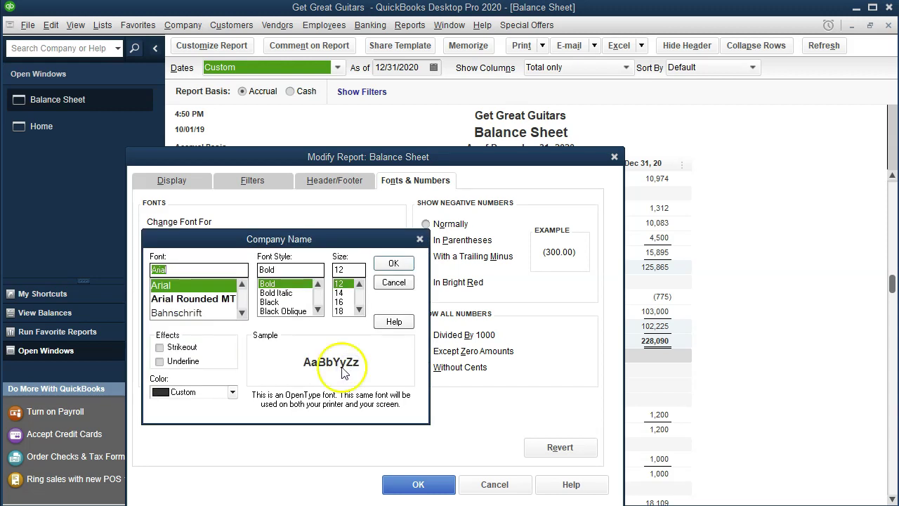
Try the Blackadder ITC and Bernard MT fonts for the company name.
left_click(242, 314)
left_click(243, 314)
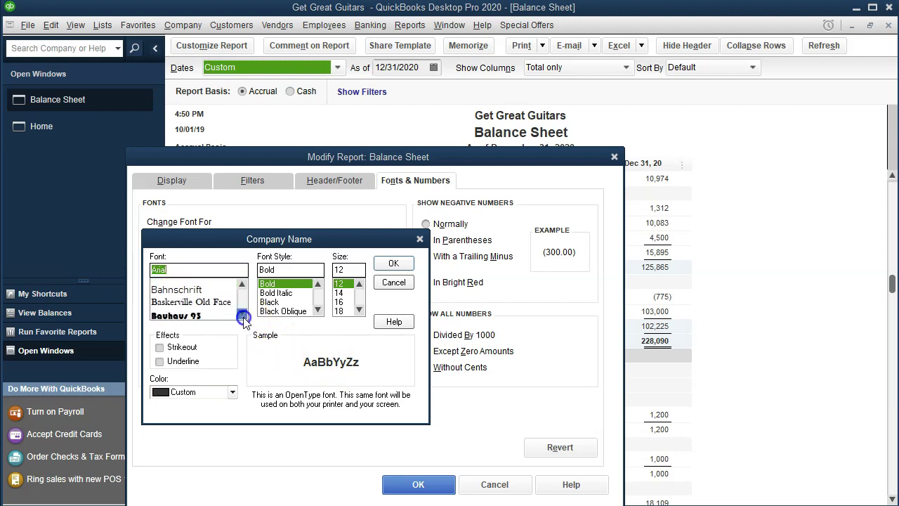
left_click(242, 316)
left_click(242, 318)
left_click(242, 318)
left_click(242, 318)
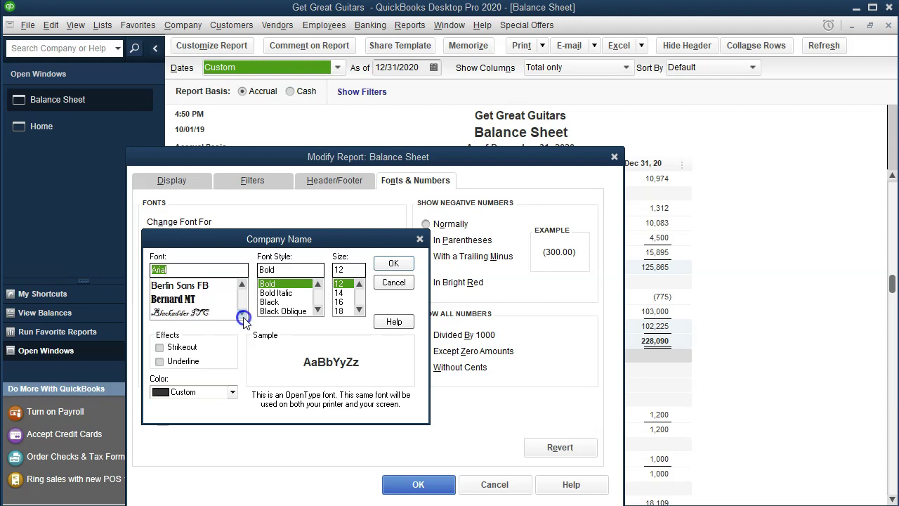
left_click(198, 312)
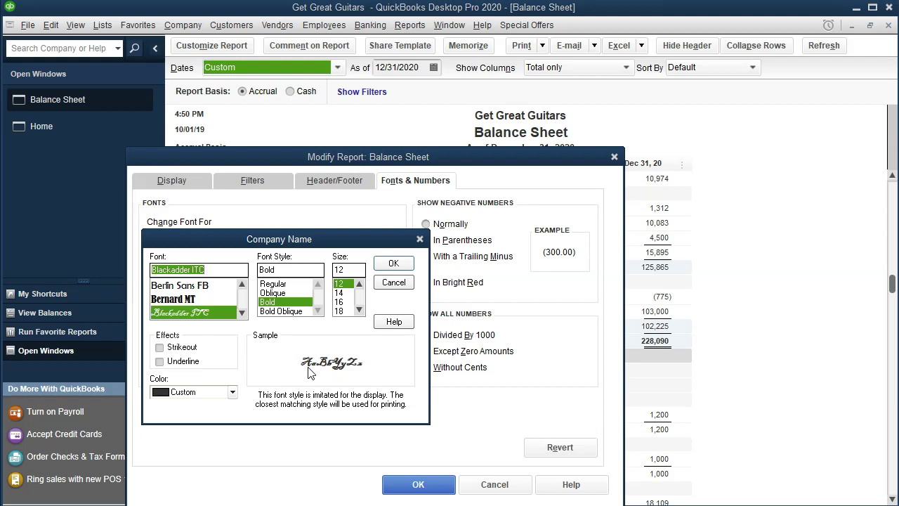
left_click(202, 298)
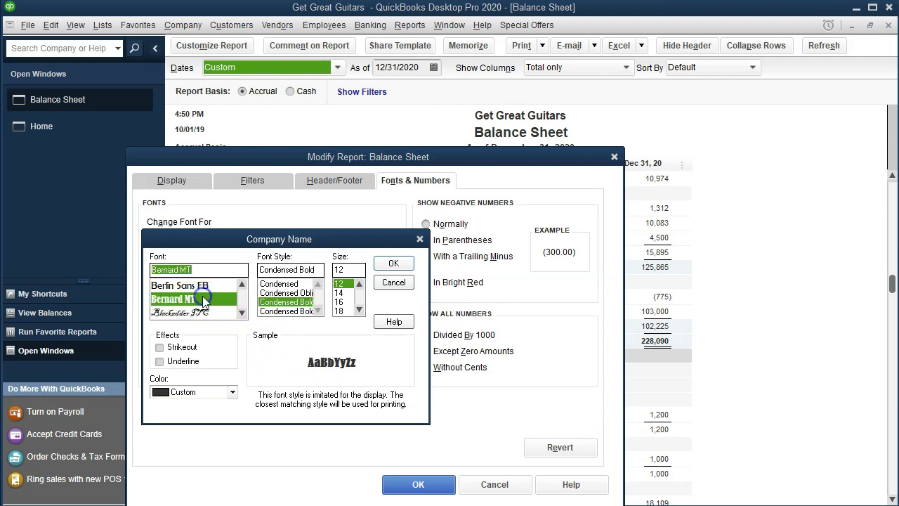
Set the company name's font to Broadway at size 16, keeping the Bold style.
left_click(242, 314)
left_click(242, 314)
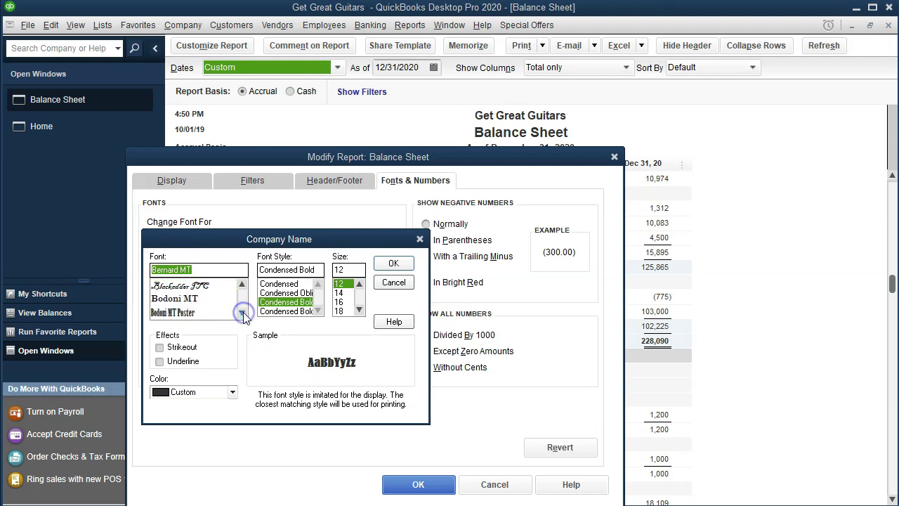
left_click(242, 313)
left_click(243, 312)
left_click(243, 313)
left_click(243, 313)
left_click(243, 313)
left_click(242, 313)
left_click(208, 312)
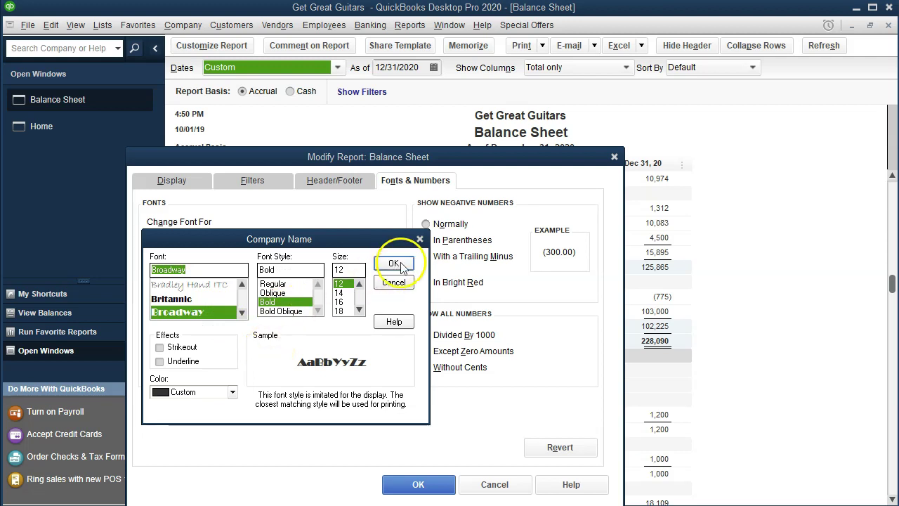
left_click(382, 283)
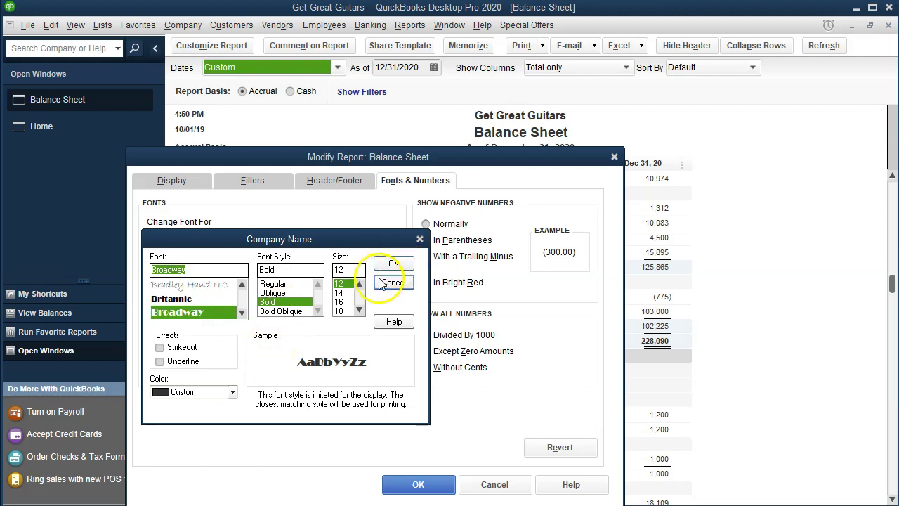
left_click(342, 302)
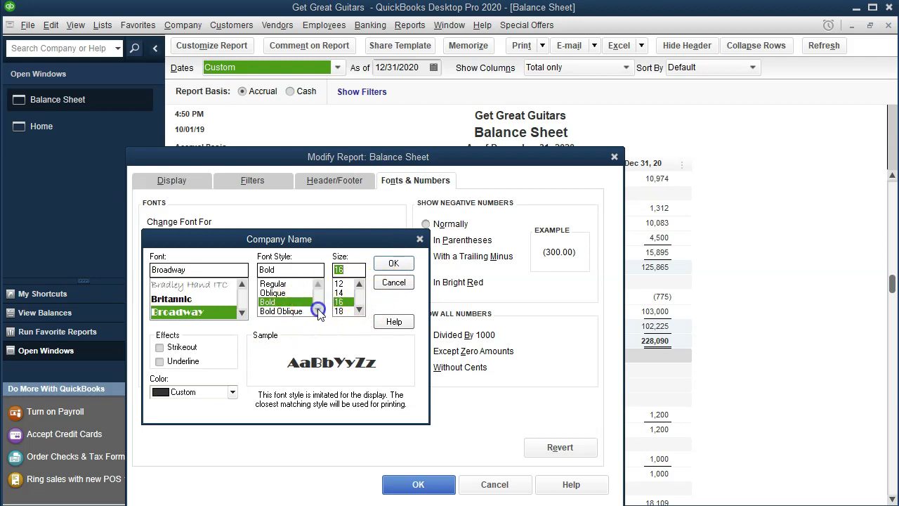
Apply the new font to the company name only, without changing related fonts, and update the balance sheet.
left_click(393, 263)
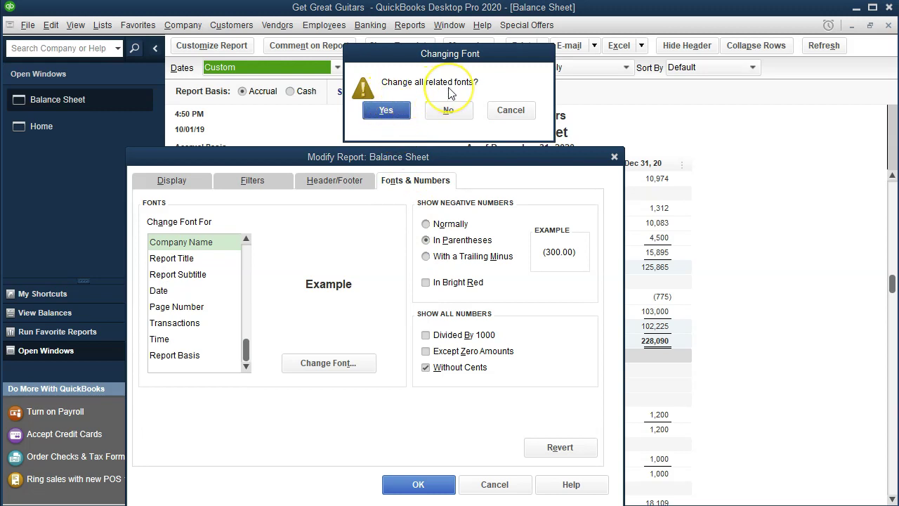
left_click(450, 109)
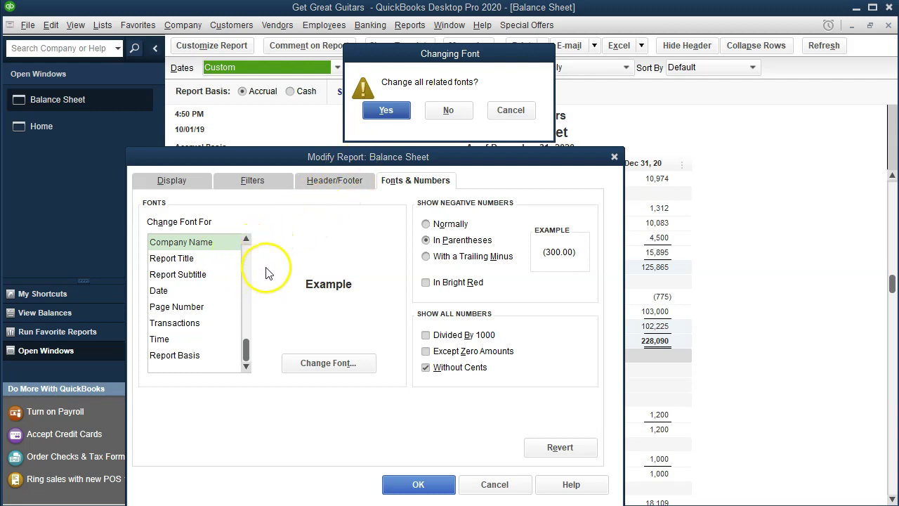
left_click(448, 110)
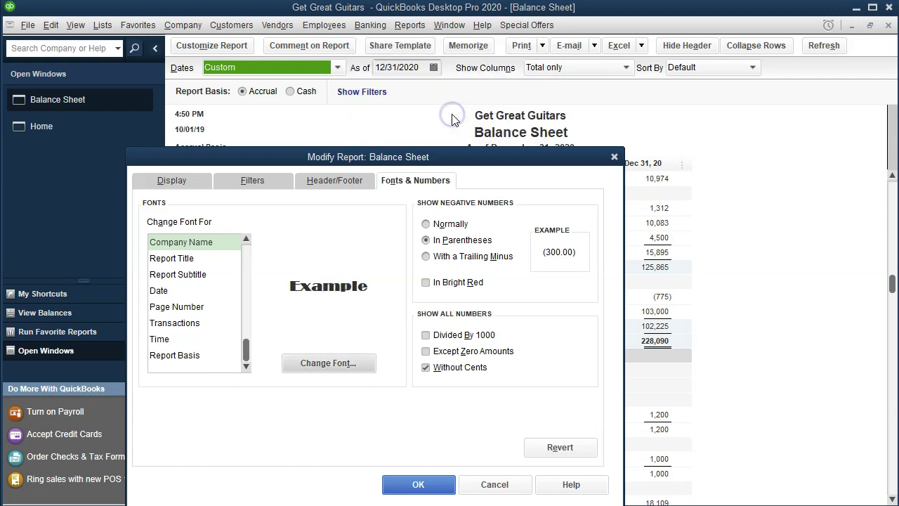
left_click(408, 491)
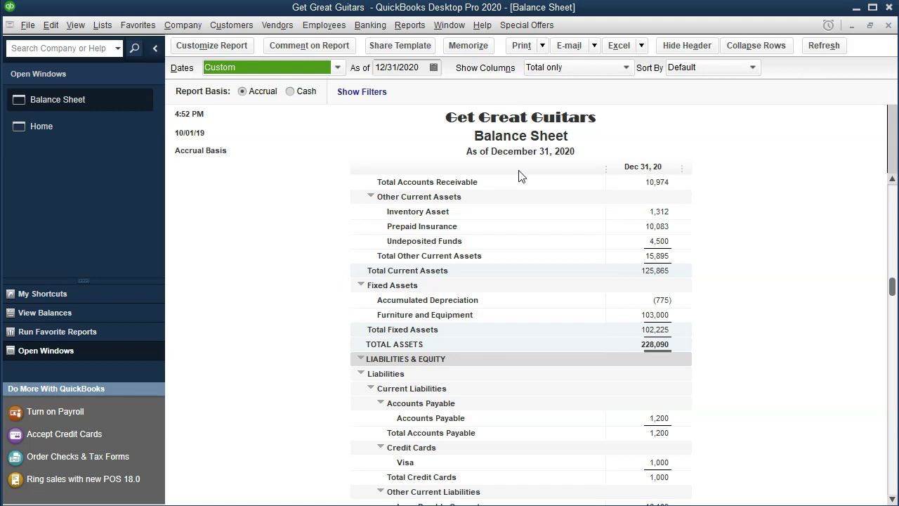
Reopen the balance sheet's font customization and open the report title's font for editing.
left_click(215, 47)
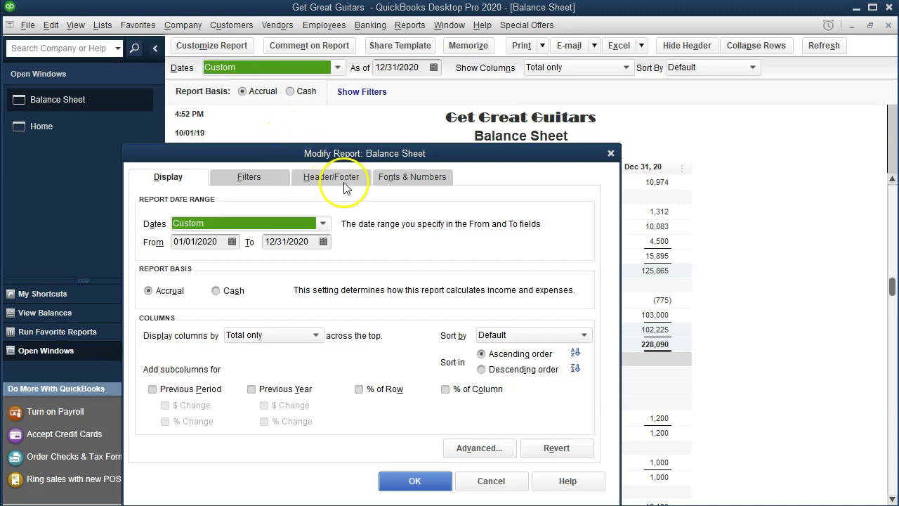
left_click(394, 178)
left_click_drag(391, 156, 390, 116)
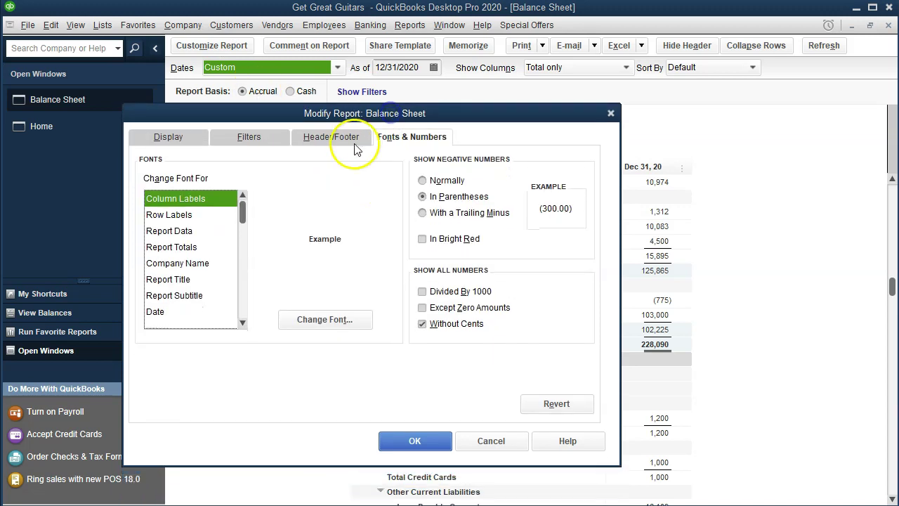
left_click(187, 220)
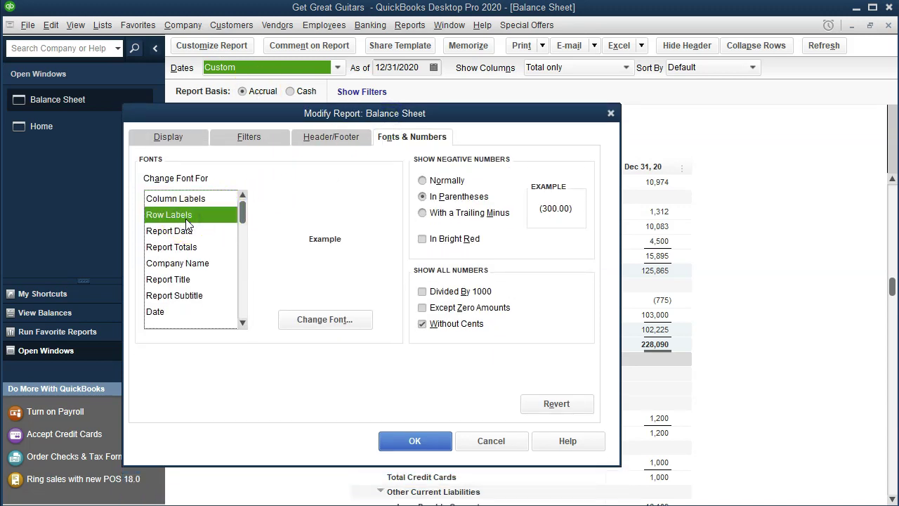
left_click(300, 329)
left_click(187, 298)
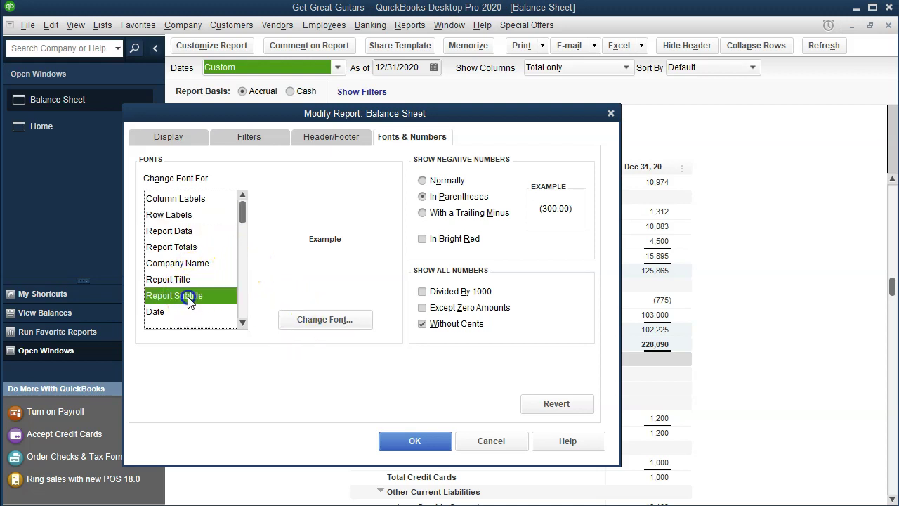
left_click(184, 279)
left_click(302, 327)
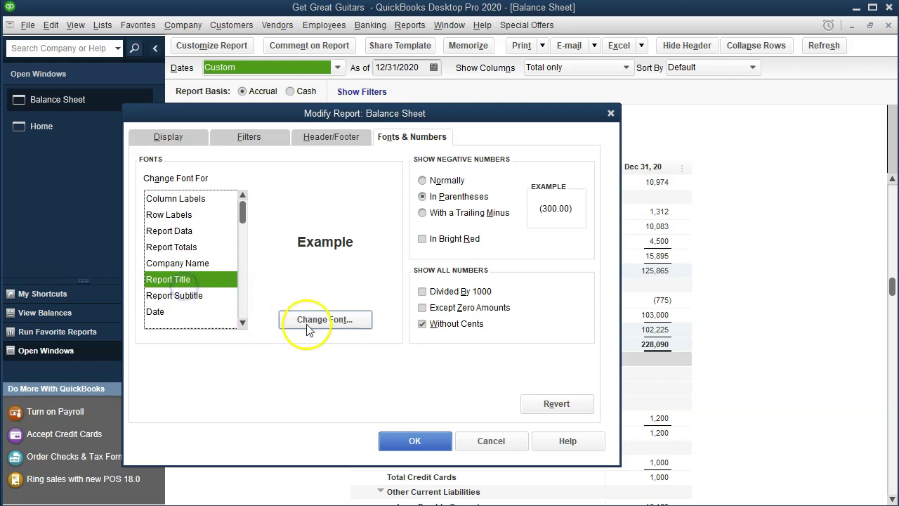
left_click(314, 331)
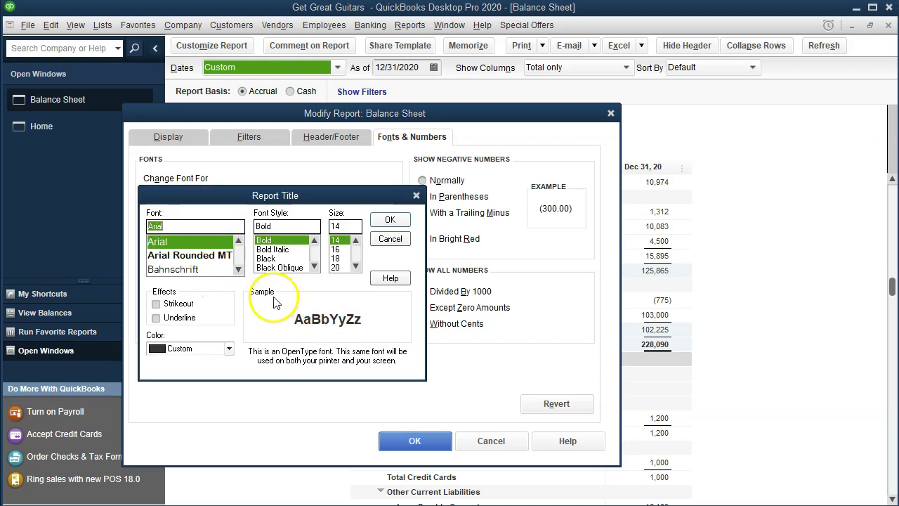
Set the report title's font color to Green, decline changing related fonts, and apply it to the balance sheet.
left_click(229, 349)
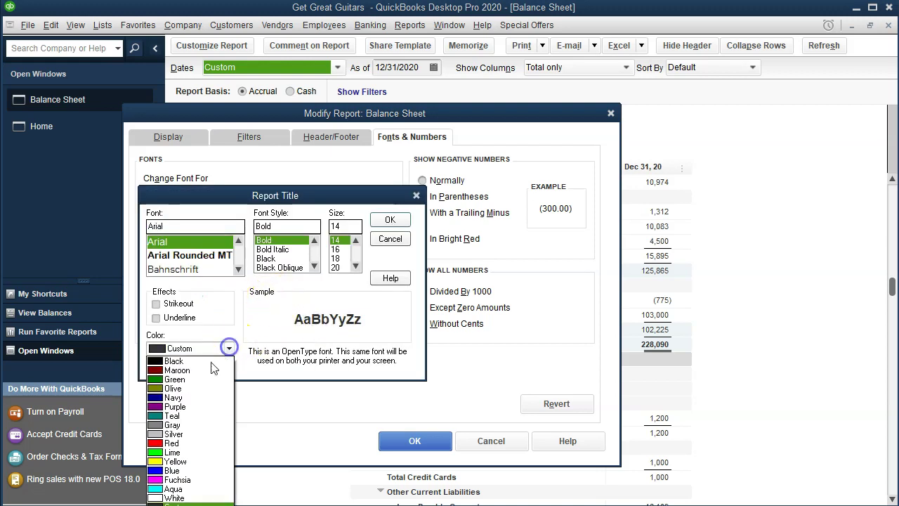
left_click(170, 380)
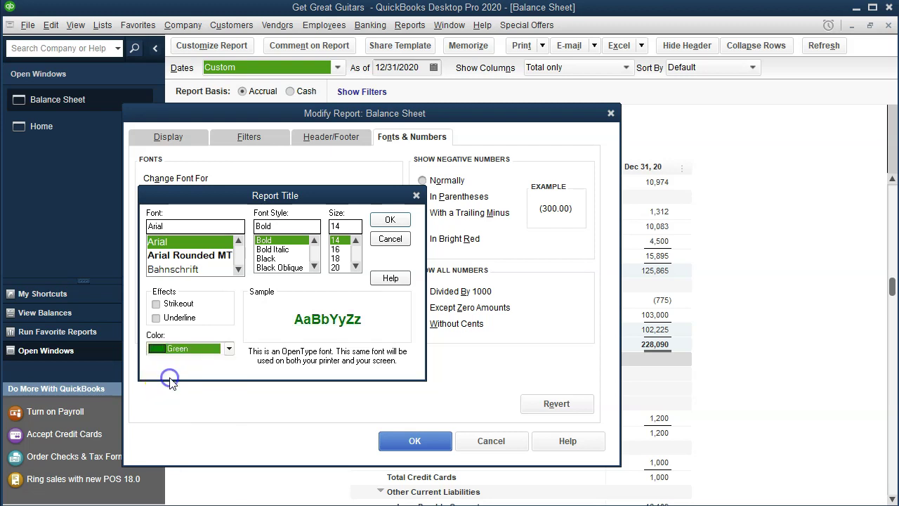
left_click(390, 220)
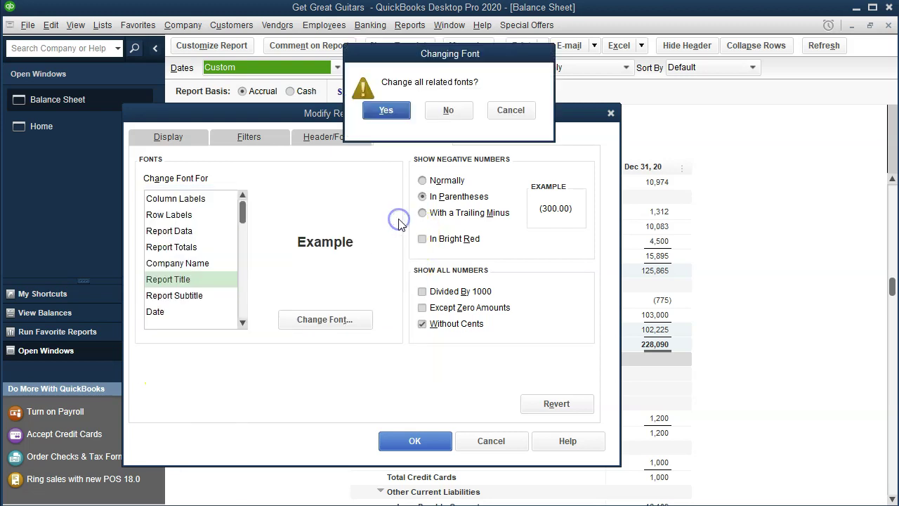
left_click(462, 116)
left_click(416, 443)
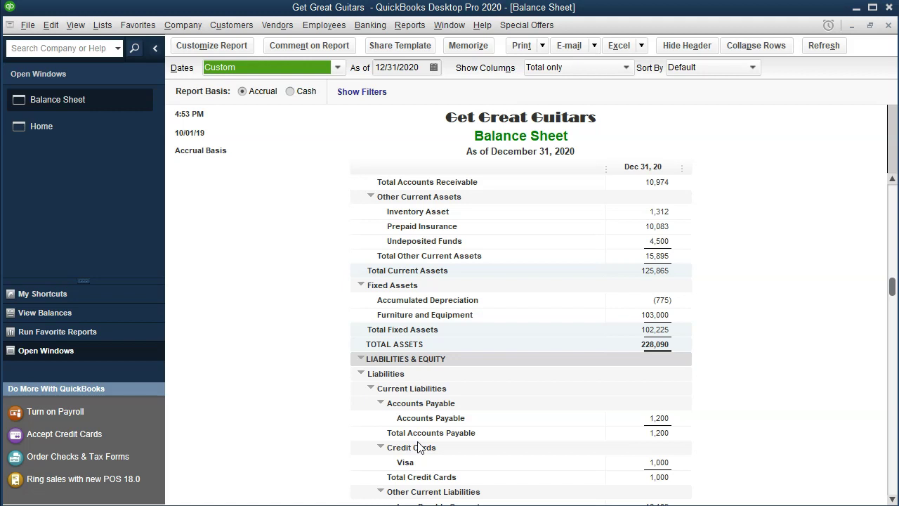
Reopen the balance sheet's font customization and set the report totals' font color to Red.
left_click(210, 48)
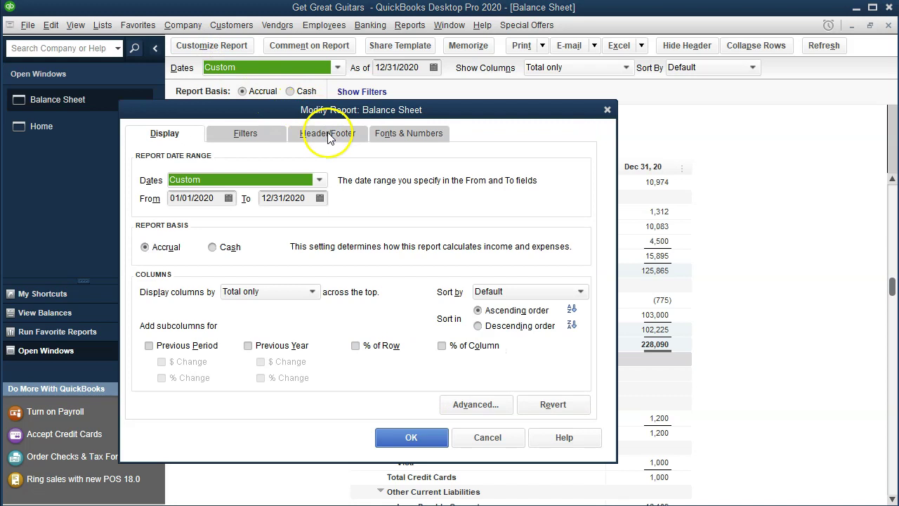
left_click(379, 135)
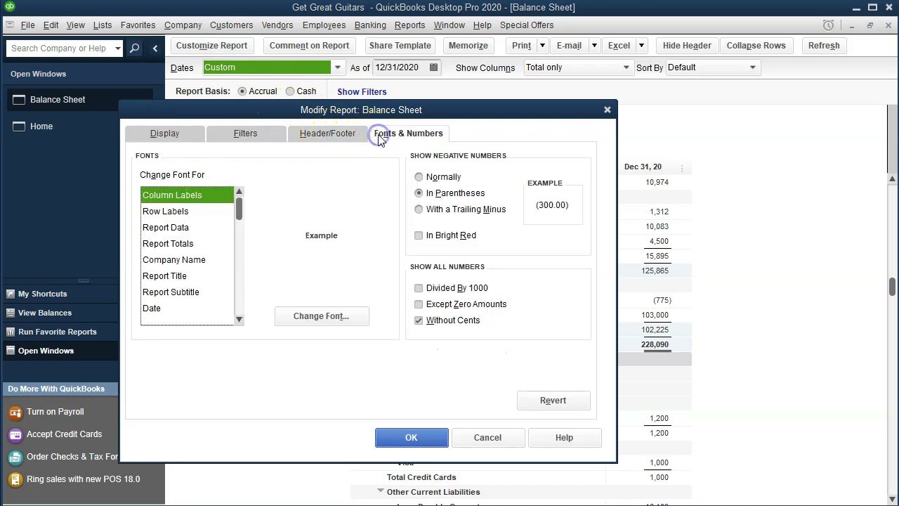
left_click(181, 260)
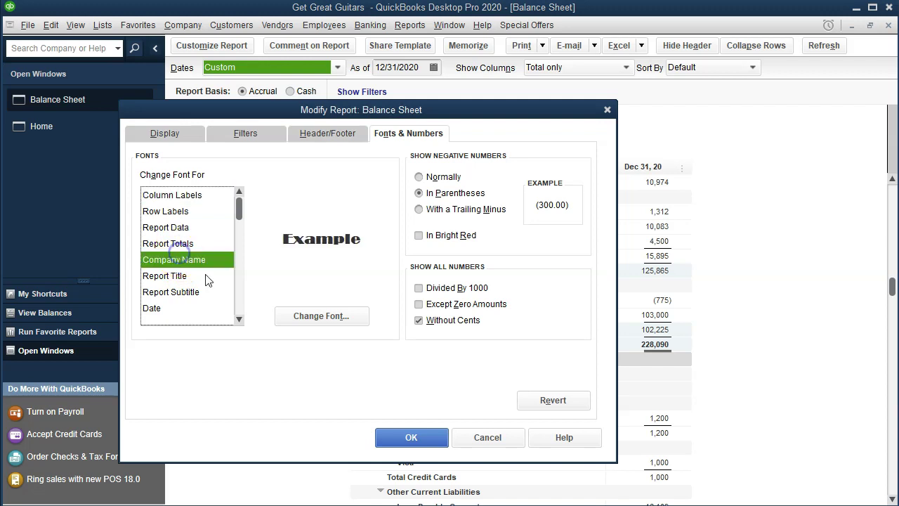
left_click(175, 245)
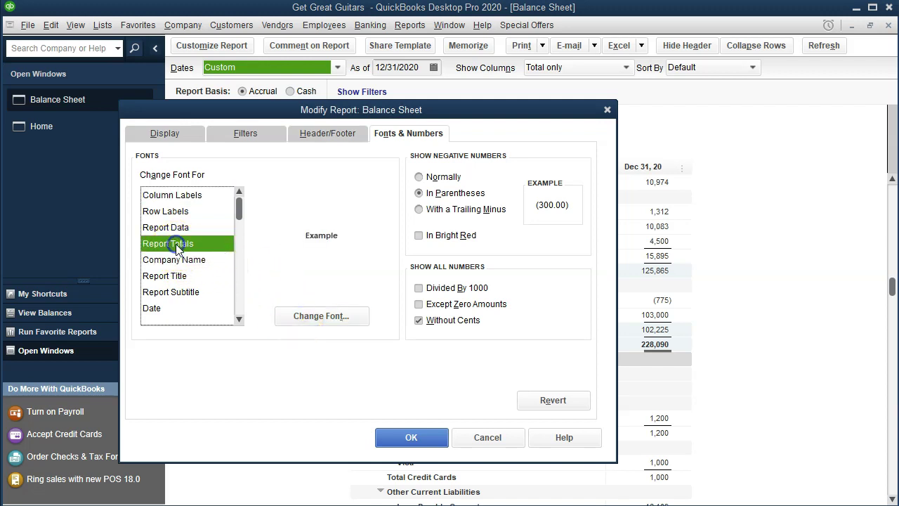
left_click(313, 316)
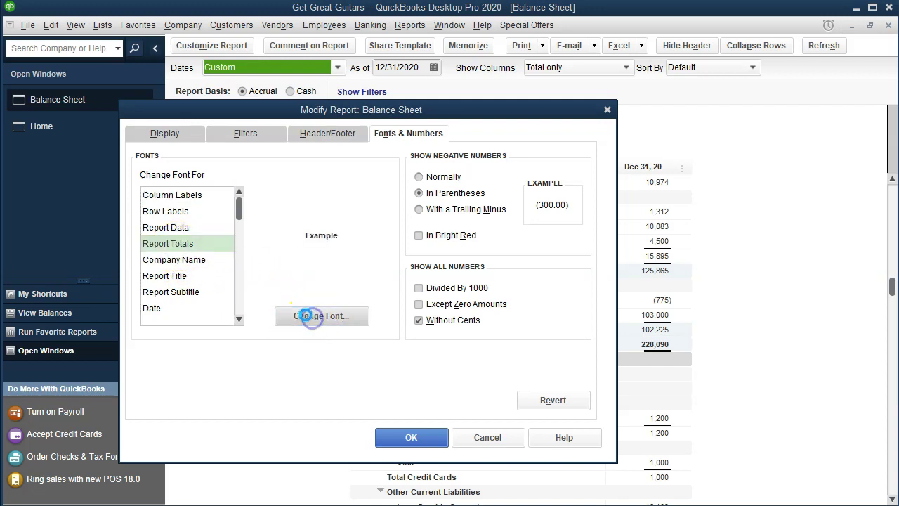
left_click(224, 345)
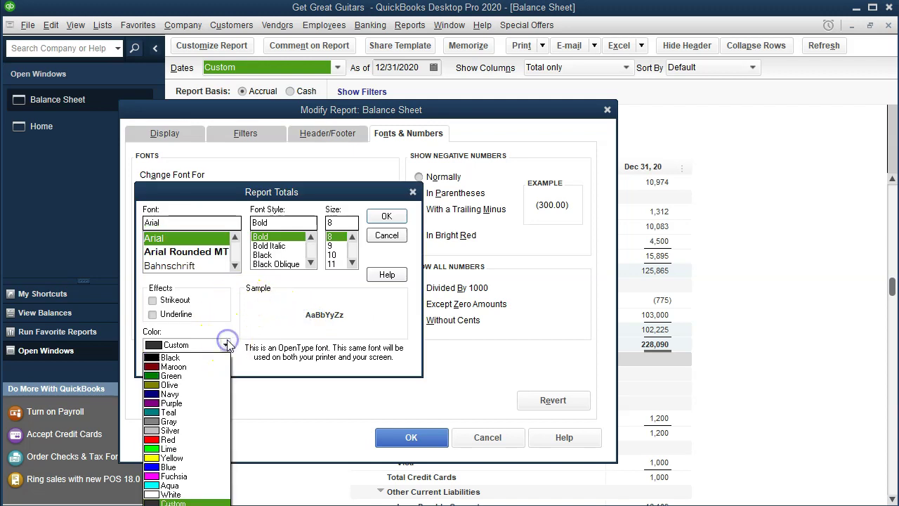
left_click(163, 440)
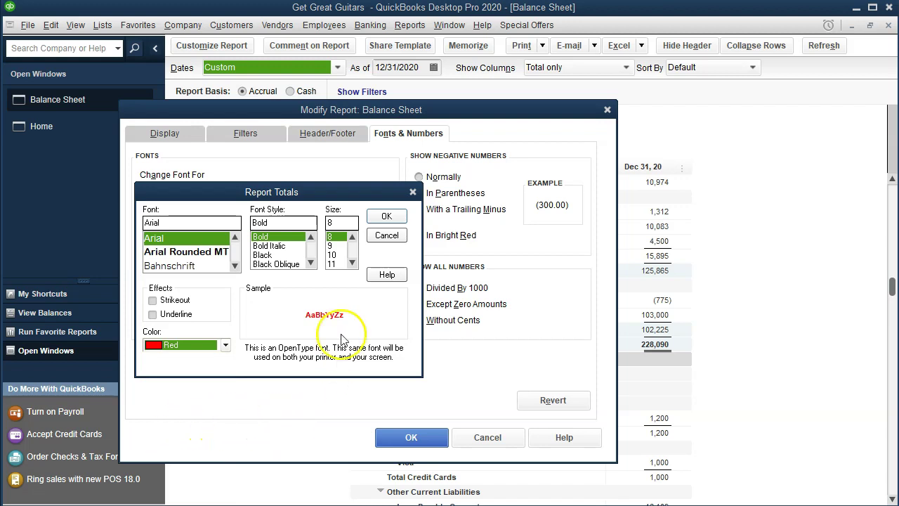
Apply the new font color to all related fonts and review the updated balance sheet from assets through equity.
left_click(379, 218)
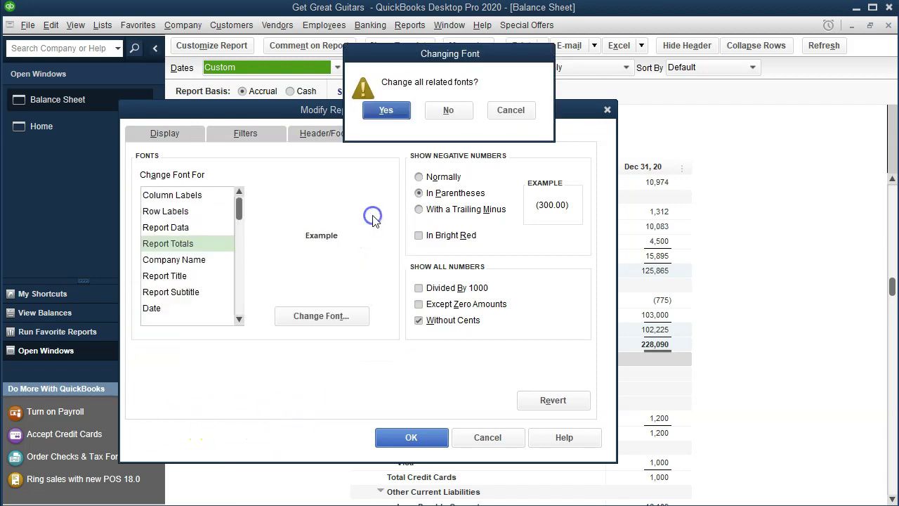
left_click(406, 111)
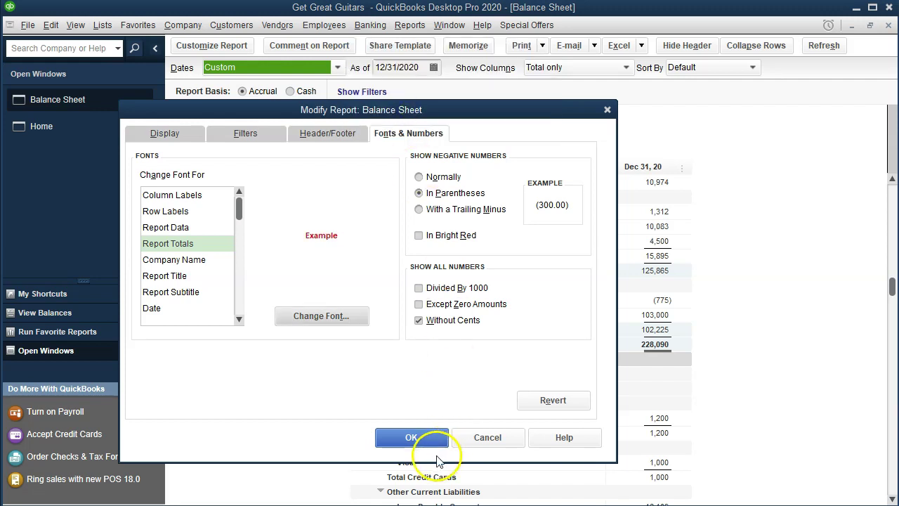
left_click(413, 438)
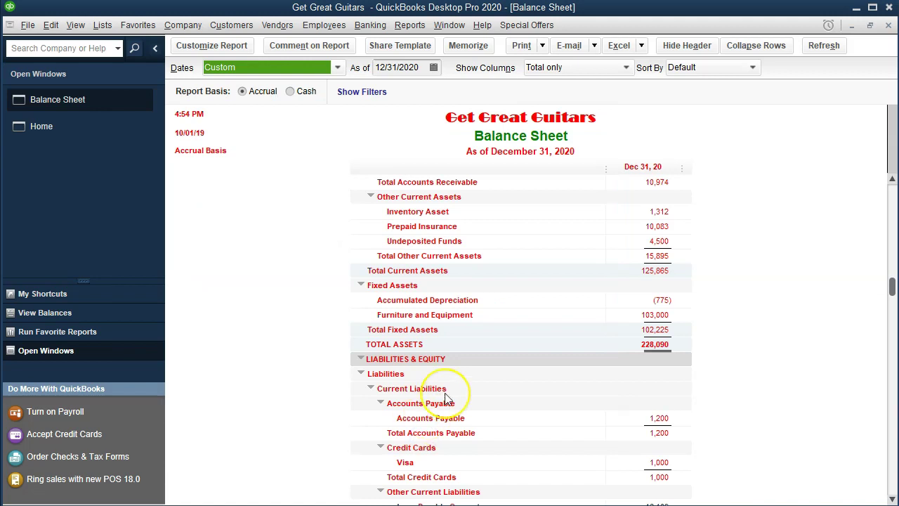
scroll(436, 397, "down", 3)
scroll(445, 398, "down", 1)
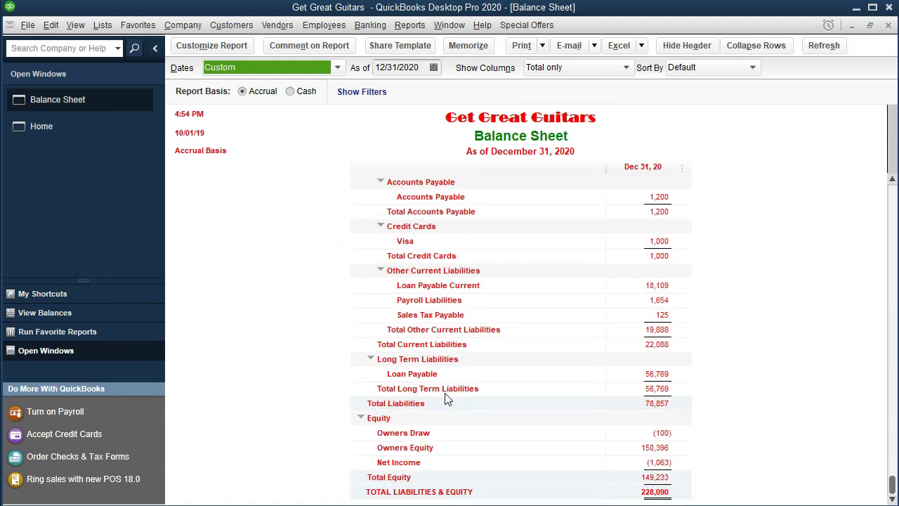
scroll(447, 398, "up", 7)
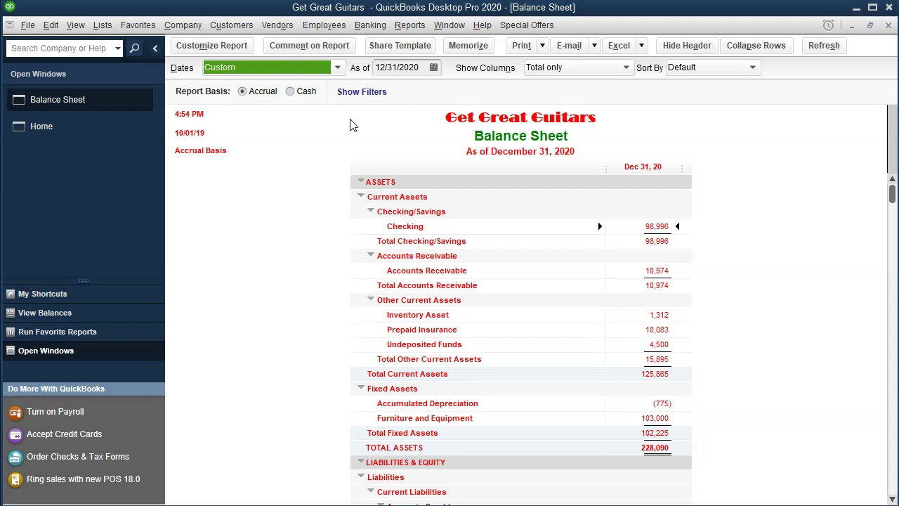
Revert the balance sheet's font and number settings to their defaults and apply them to the report.
left_click(234, 47)
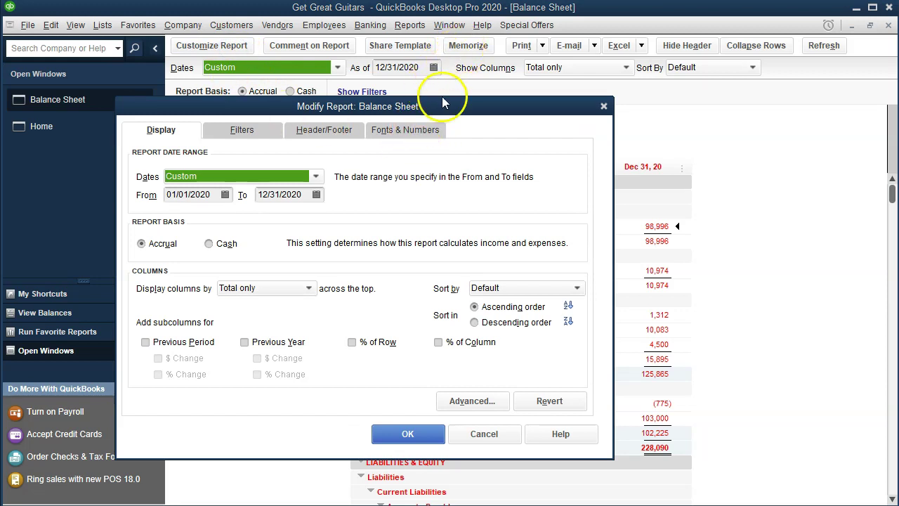
left_click(415, 138)
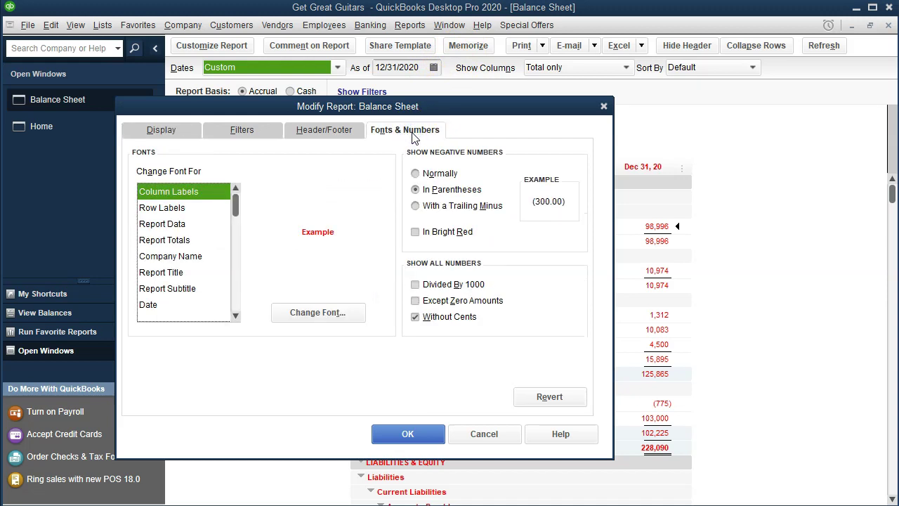
left_click(520, 399)
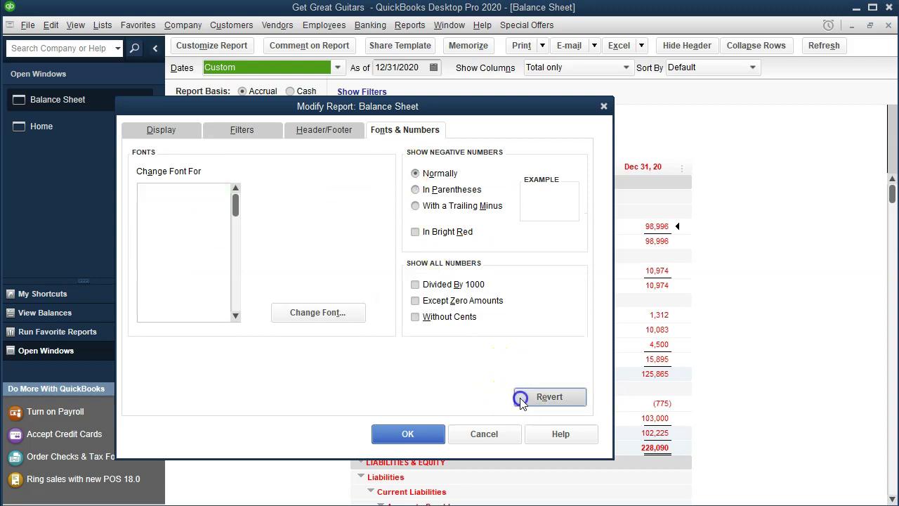
left_click(424, 433)
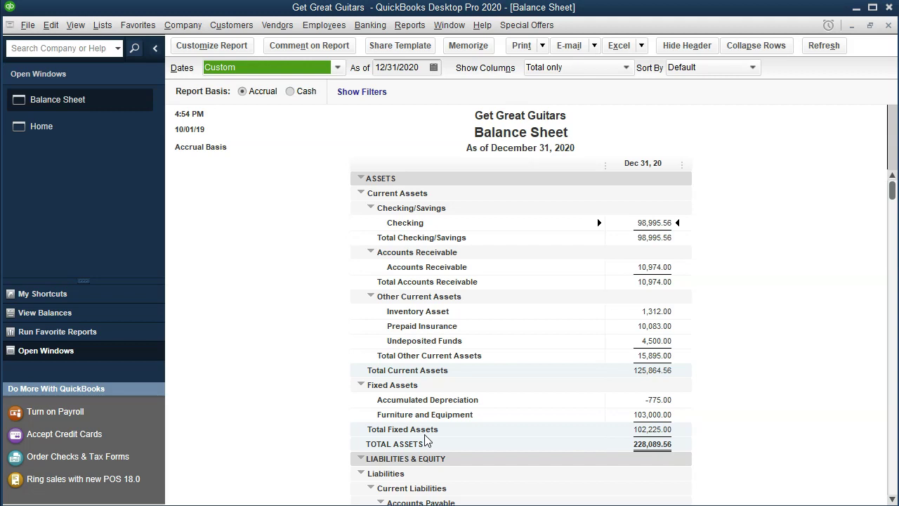
Close the customized balance sheet and open a fresh Balance Sheet Standard report.
left_click(888, 26)
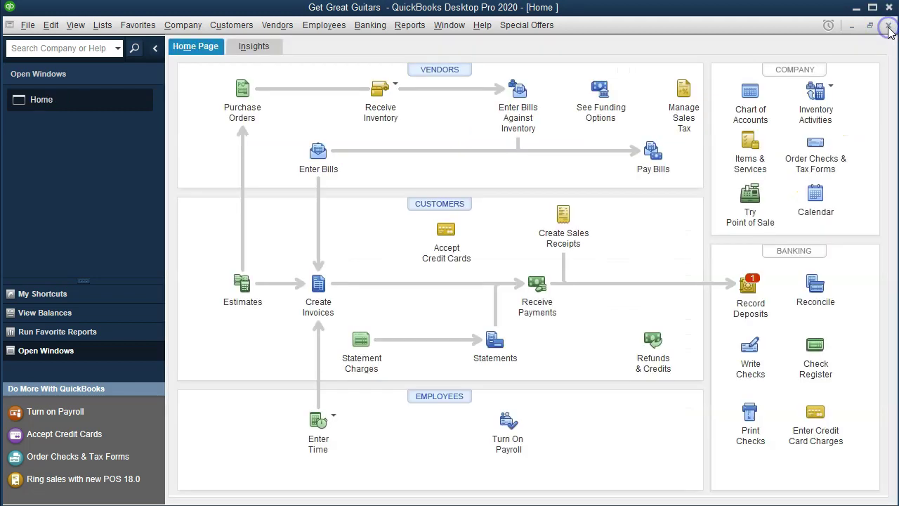
left_click(420, 28)
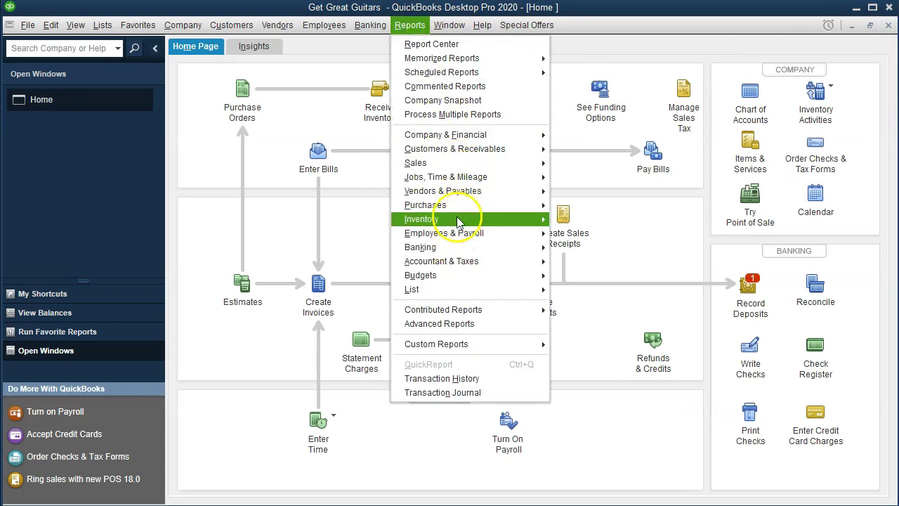
mouse_move(505, 135)
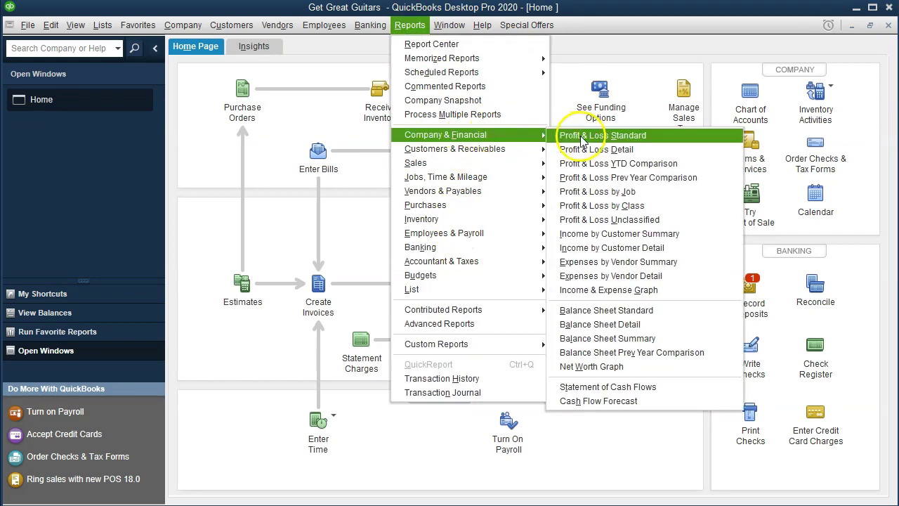
left_click(600, 311)
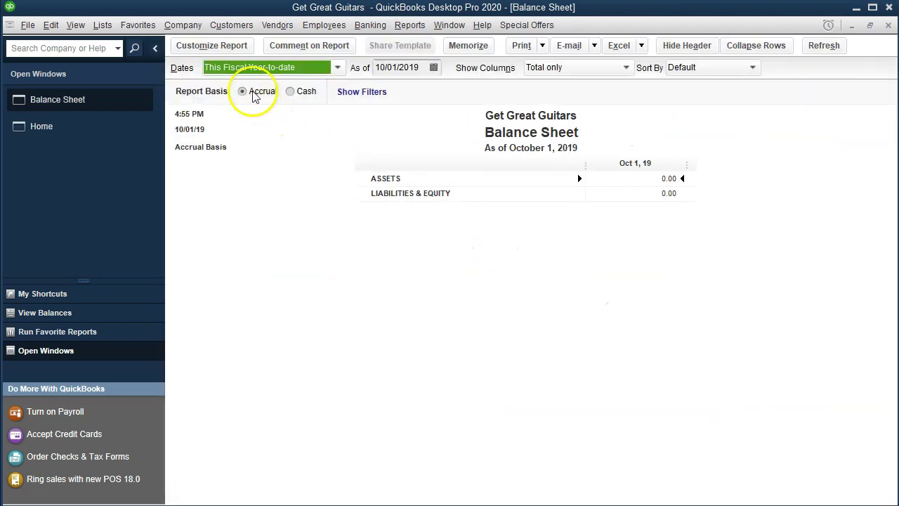
Customize the new balance sheet's date range to run from 01/01/20 to 12/31/20 and apply it.
left_click(219, 46)
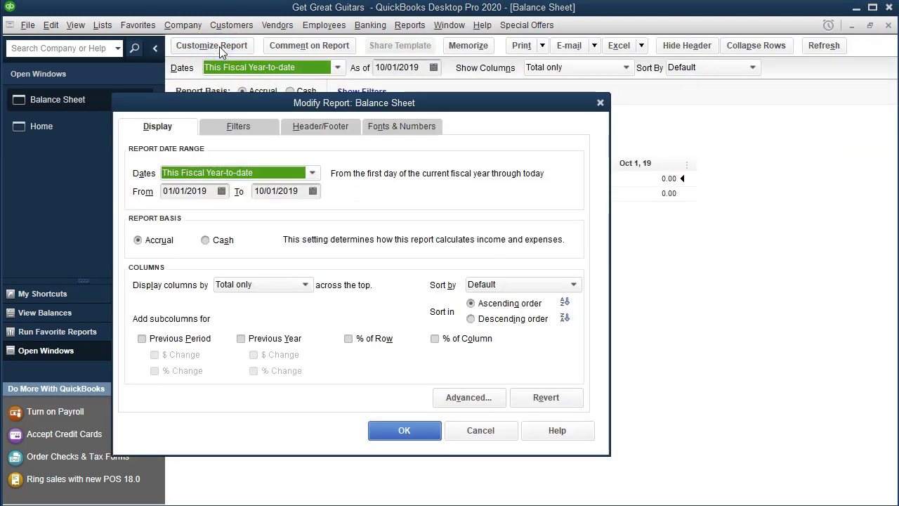
key("Tab")
type("01/01/20")
key("Tab")
type("123120")
key("Tab")
left_click(414, 429)
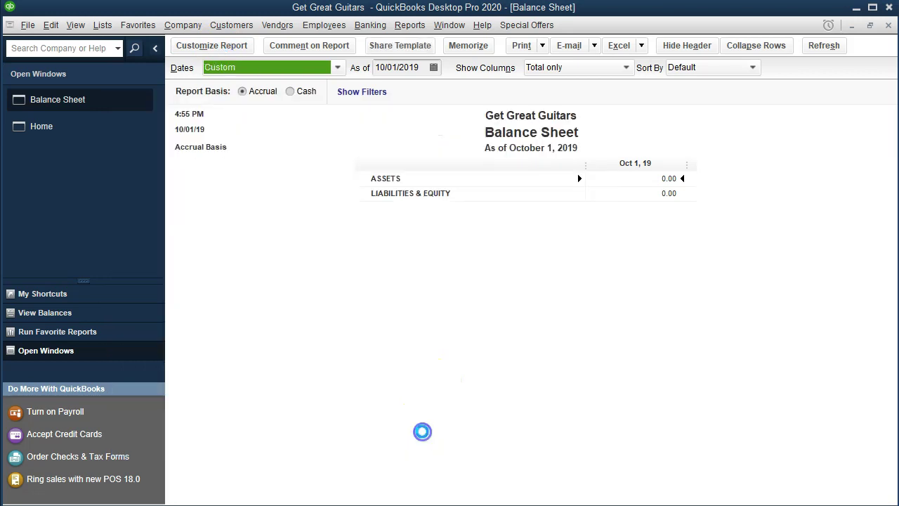